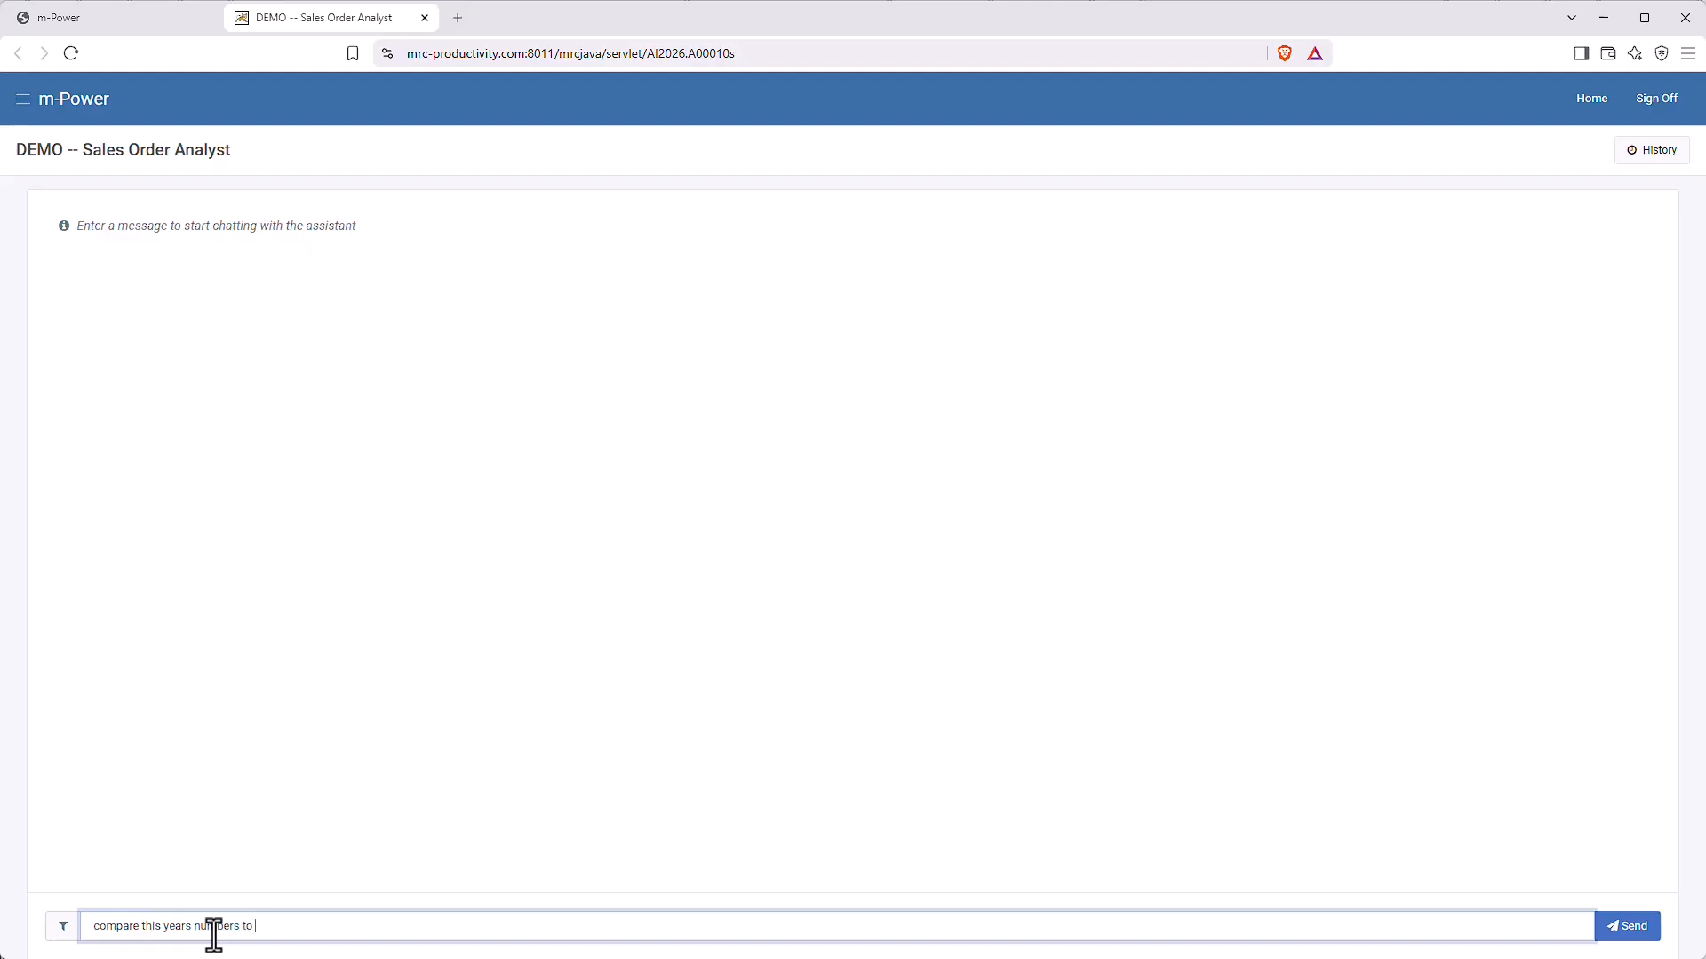
- Ask the Sales Order Analyst to compare this year's numbers to the previous 5 years and tell what stands out
text(ous)
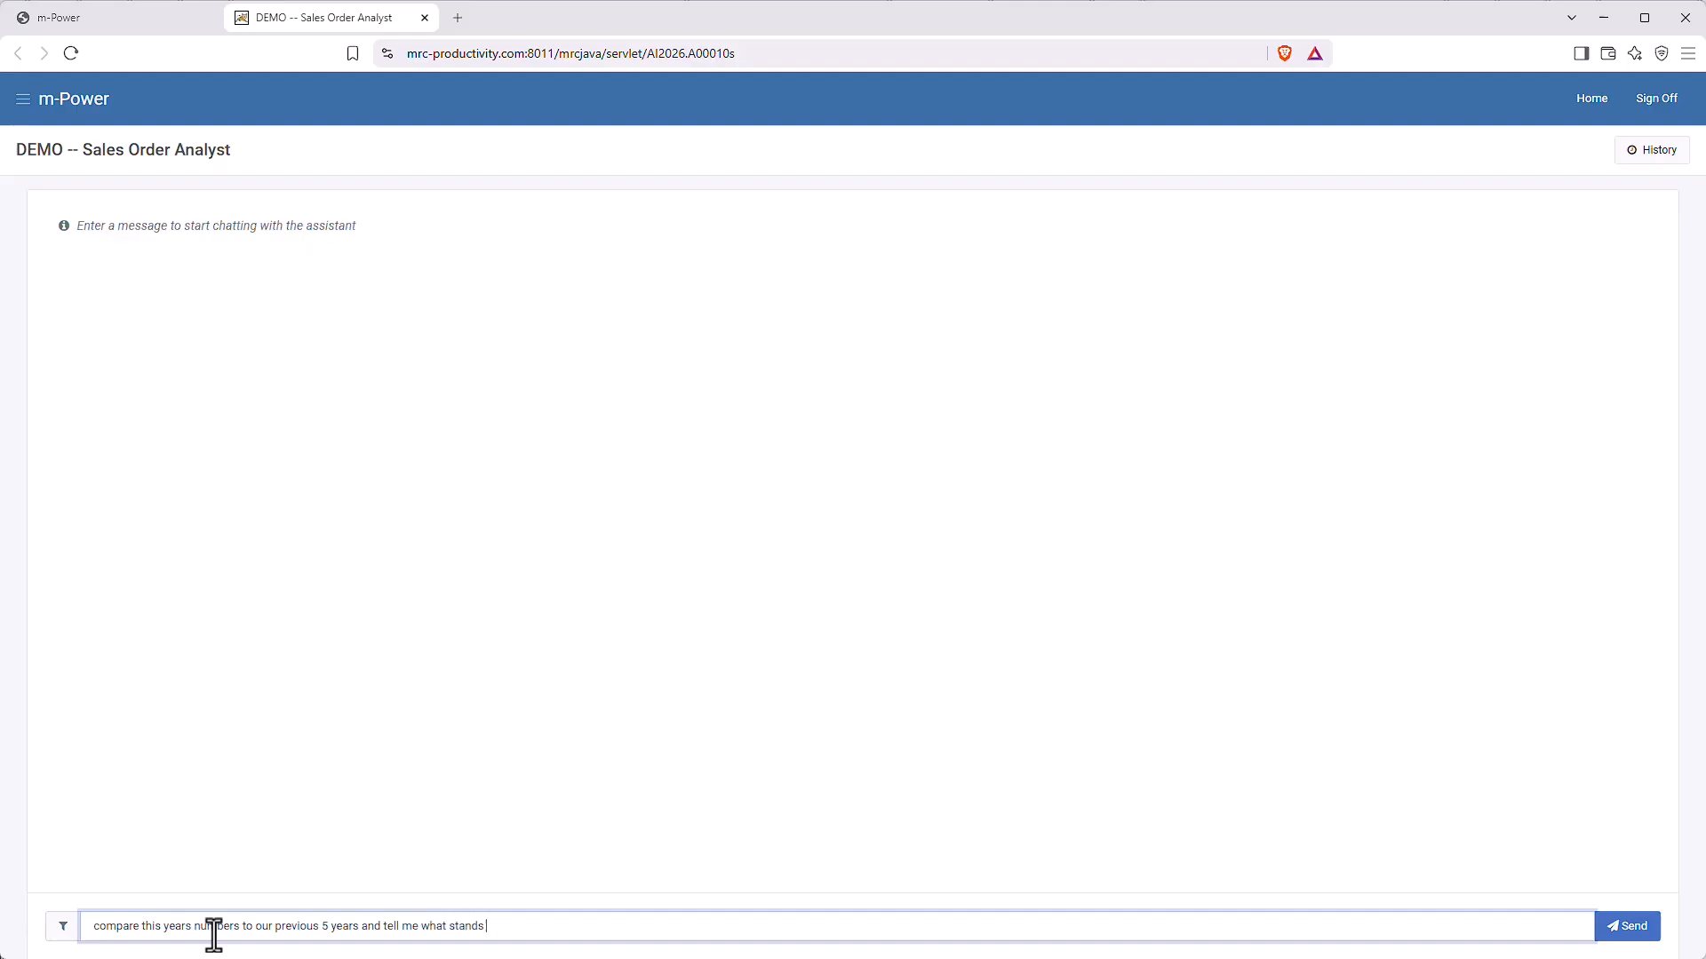
text(5 years and tell me what stands out)
key(Return)
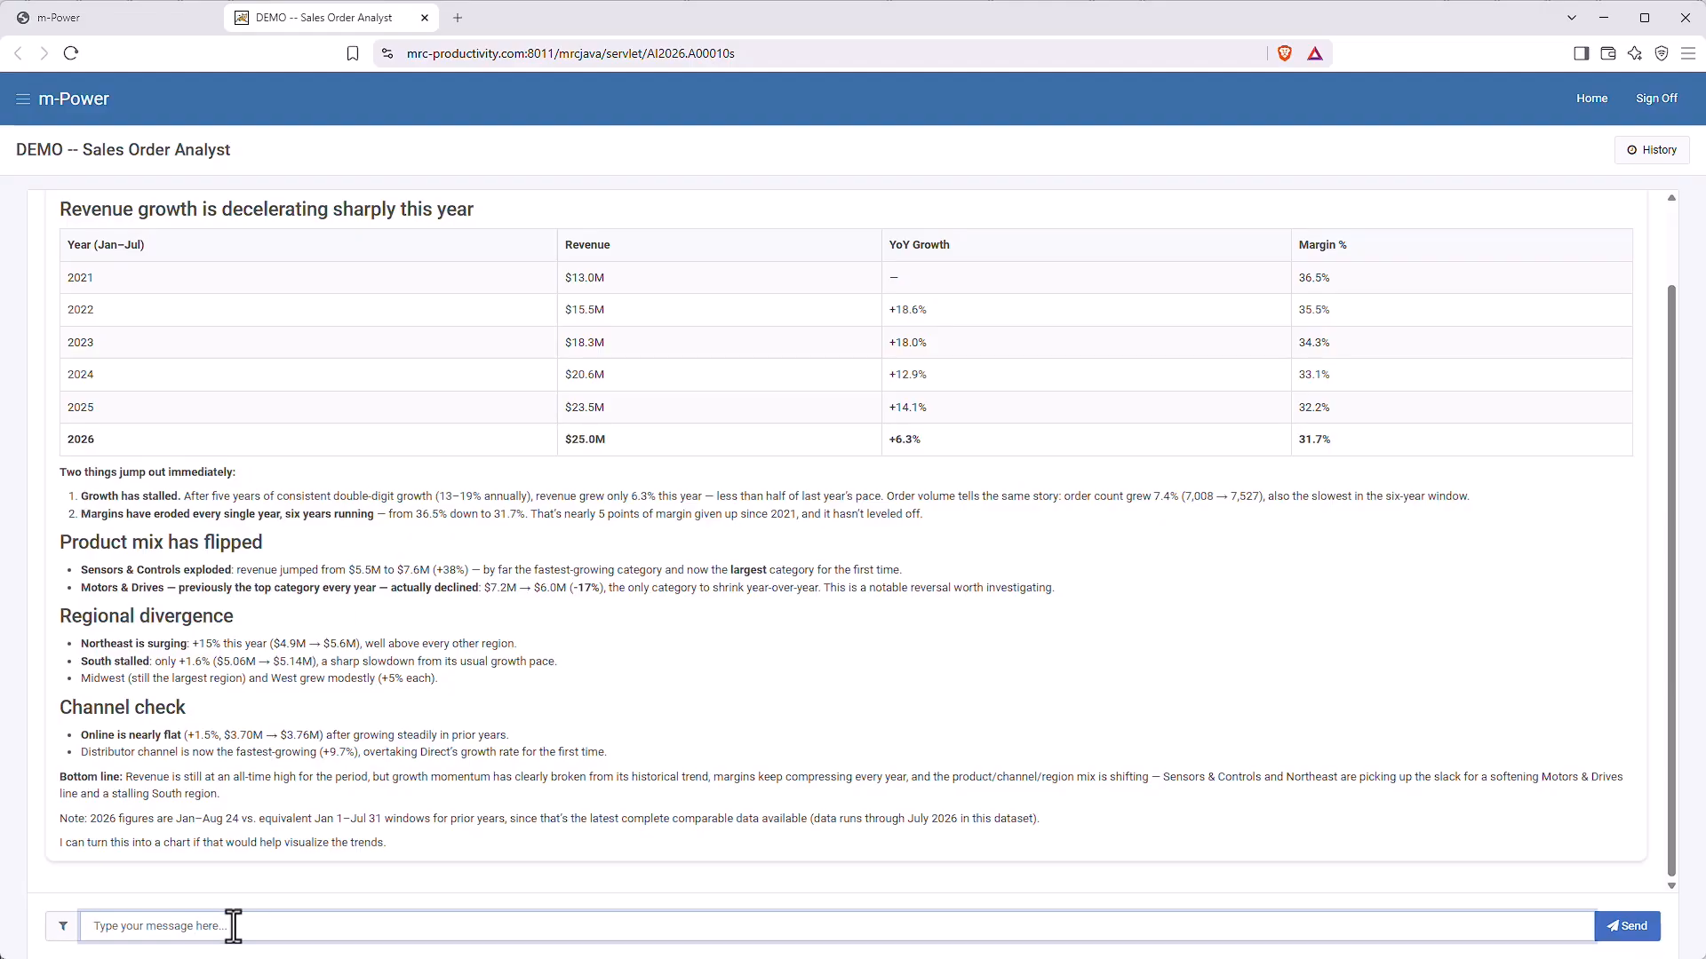
- Ask the analyst why growth has stalled, and request a chart of this trend by month over the past 3 years
text(why has growth stalled?)
key(Return)
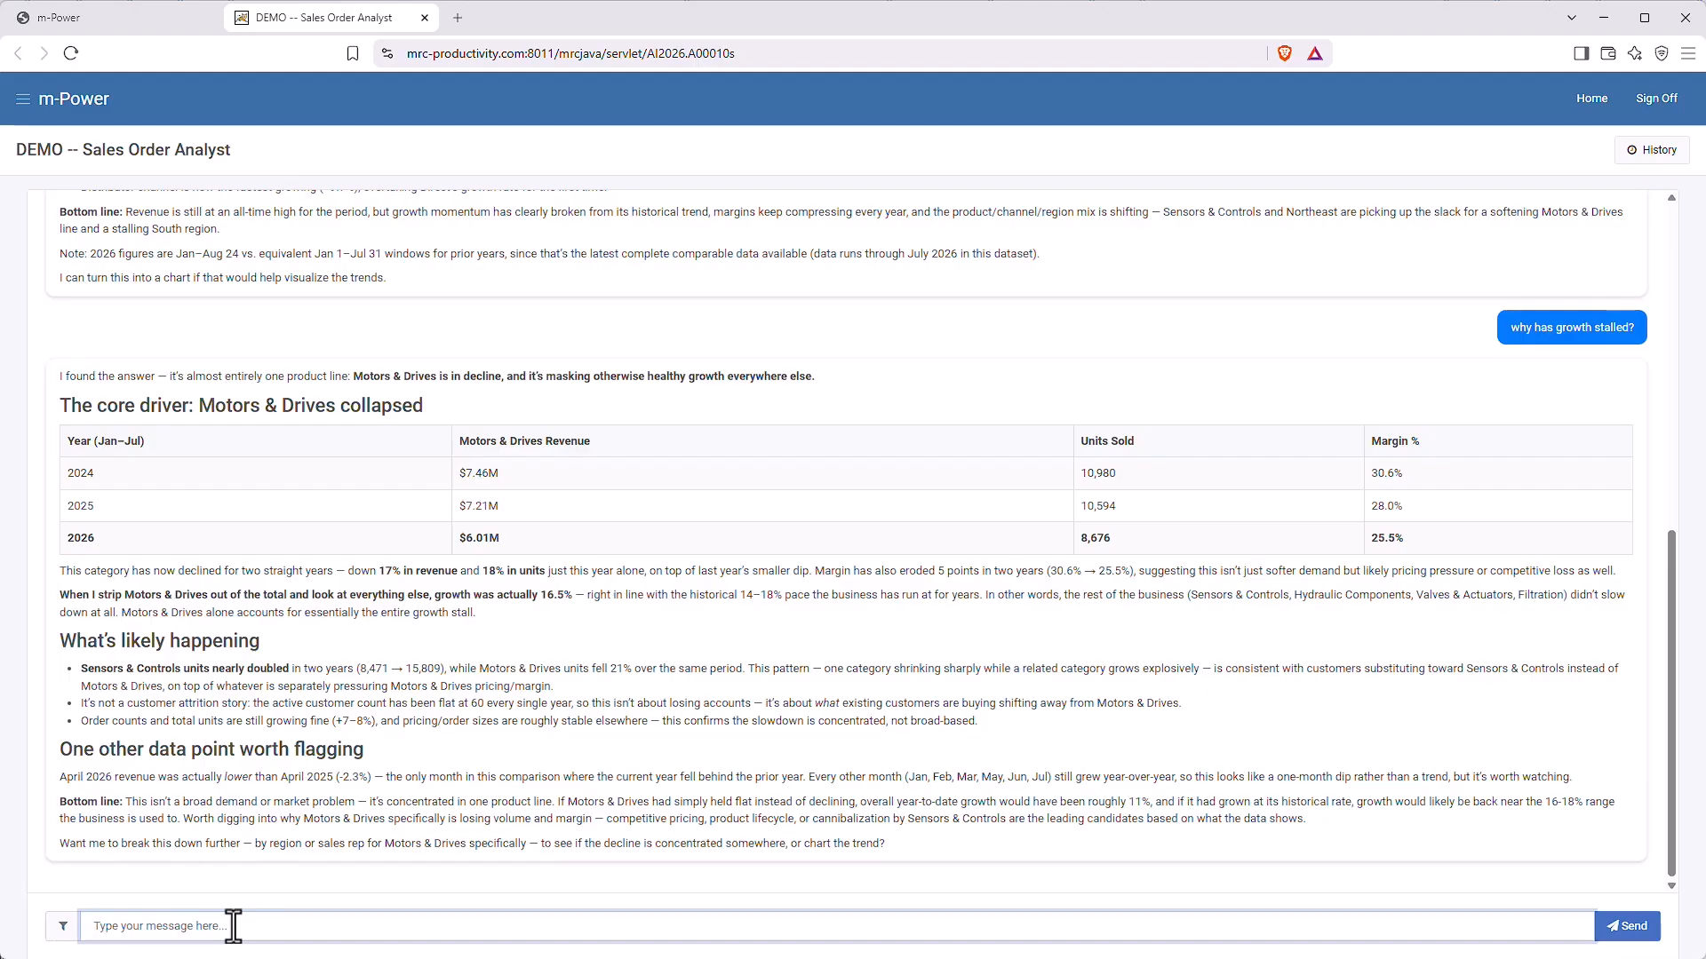
text(chart this trend by month over the past 3 years)
key(Return)
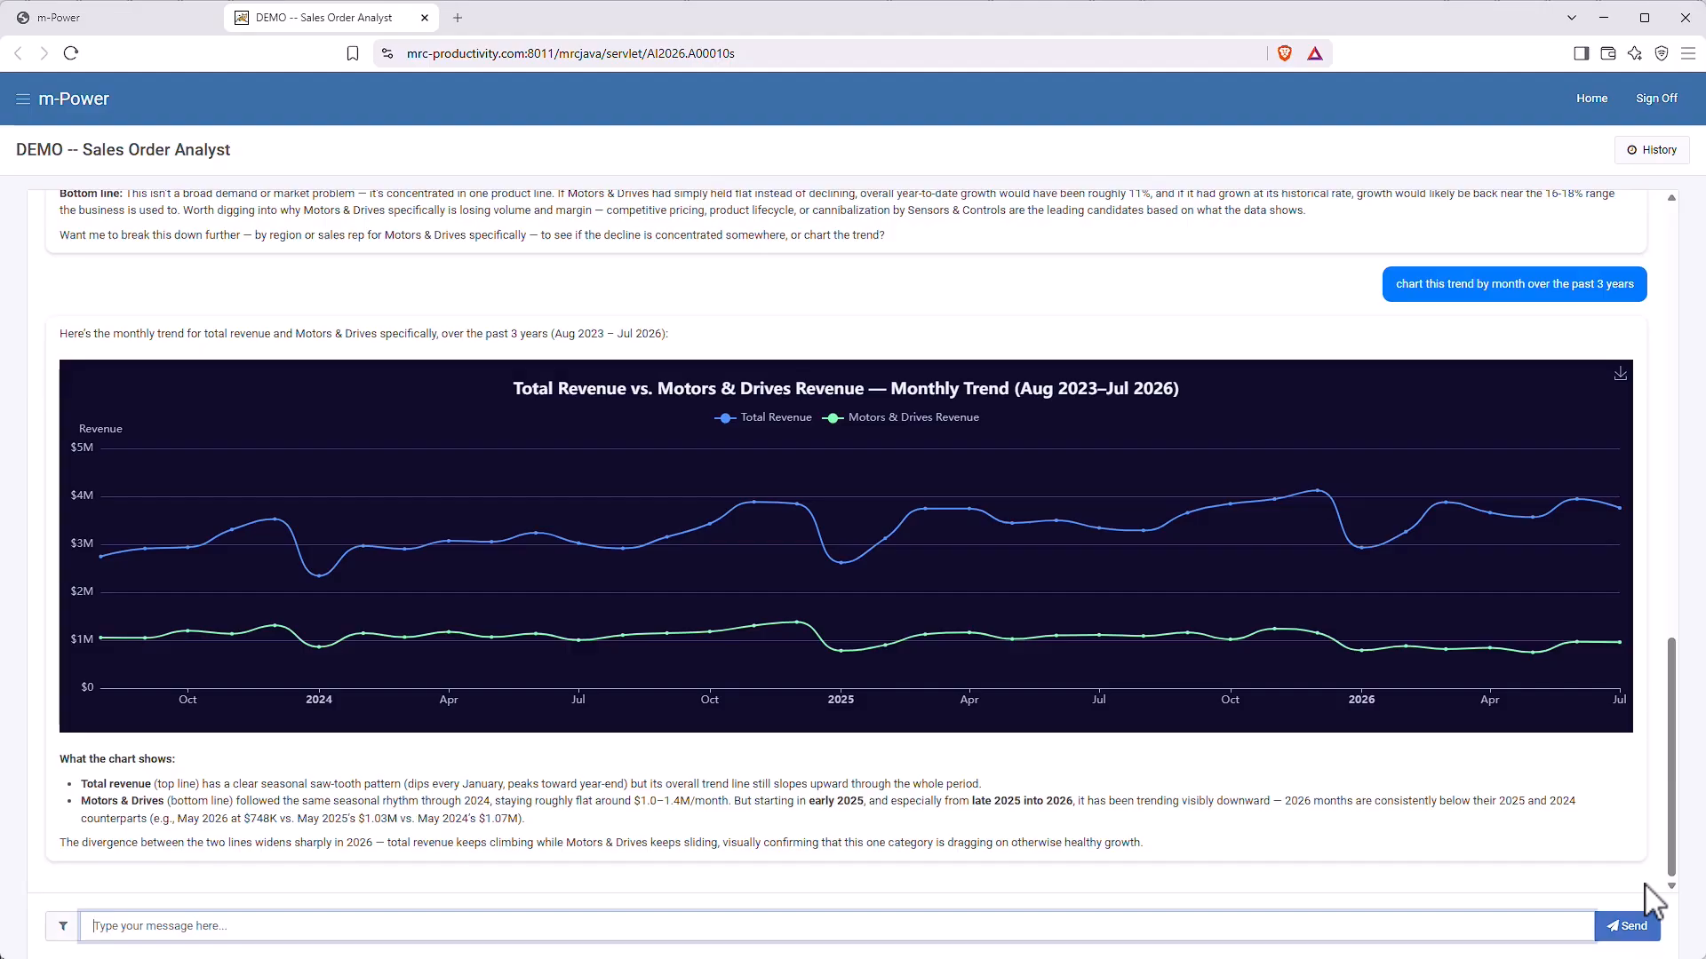
- Switch to the m-Power development site and view the table info and fields in the AIANALYTICSDEMOORDERS table's metadata
click(79, 18)
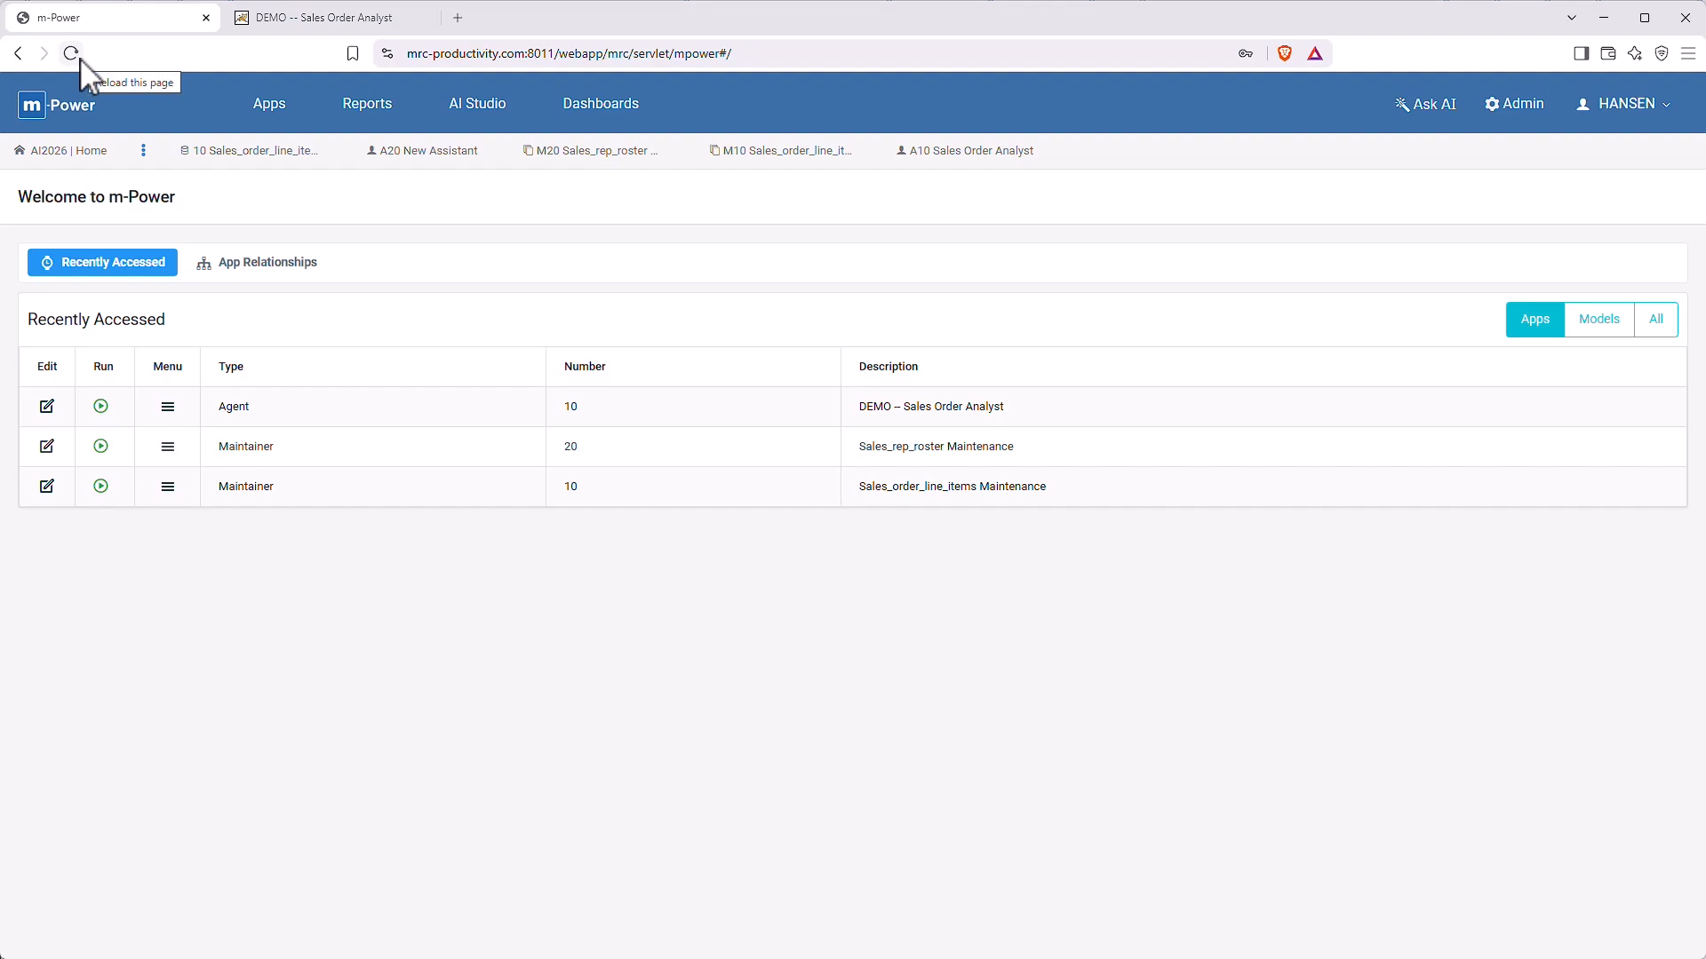
click(1516, 106)
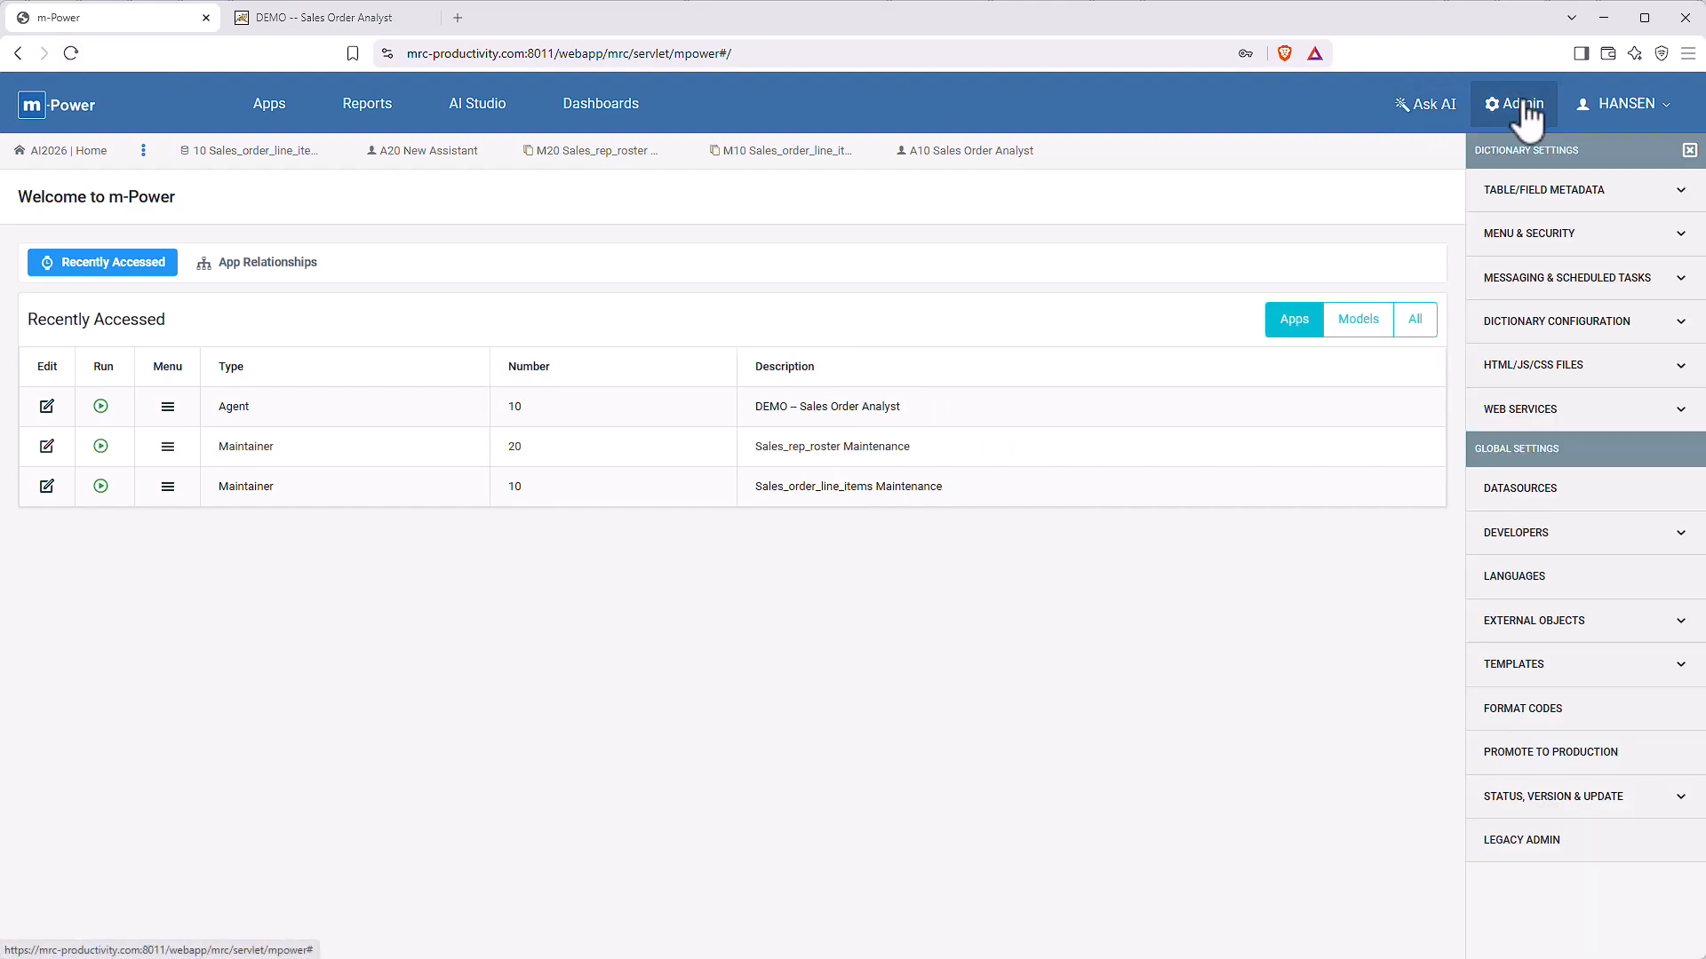
click(1571, 190)
click(1577, 277)
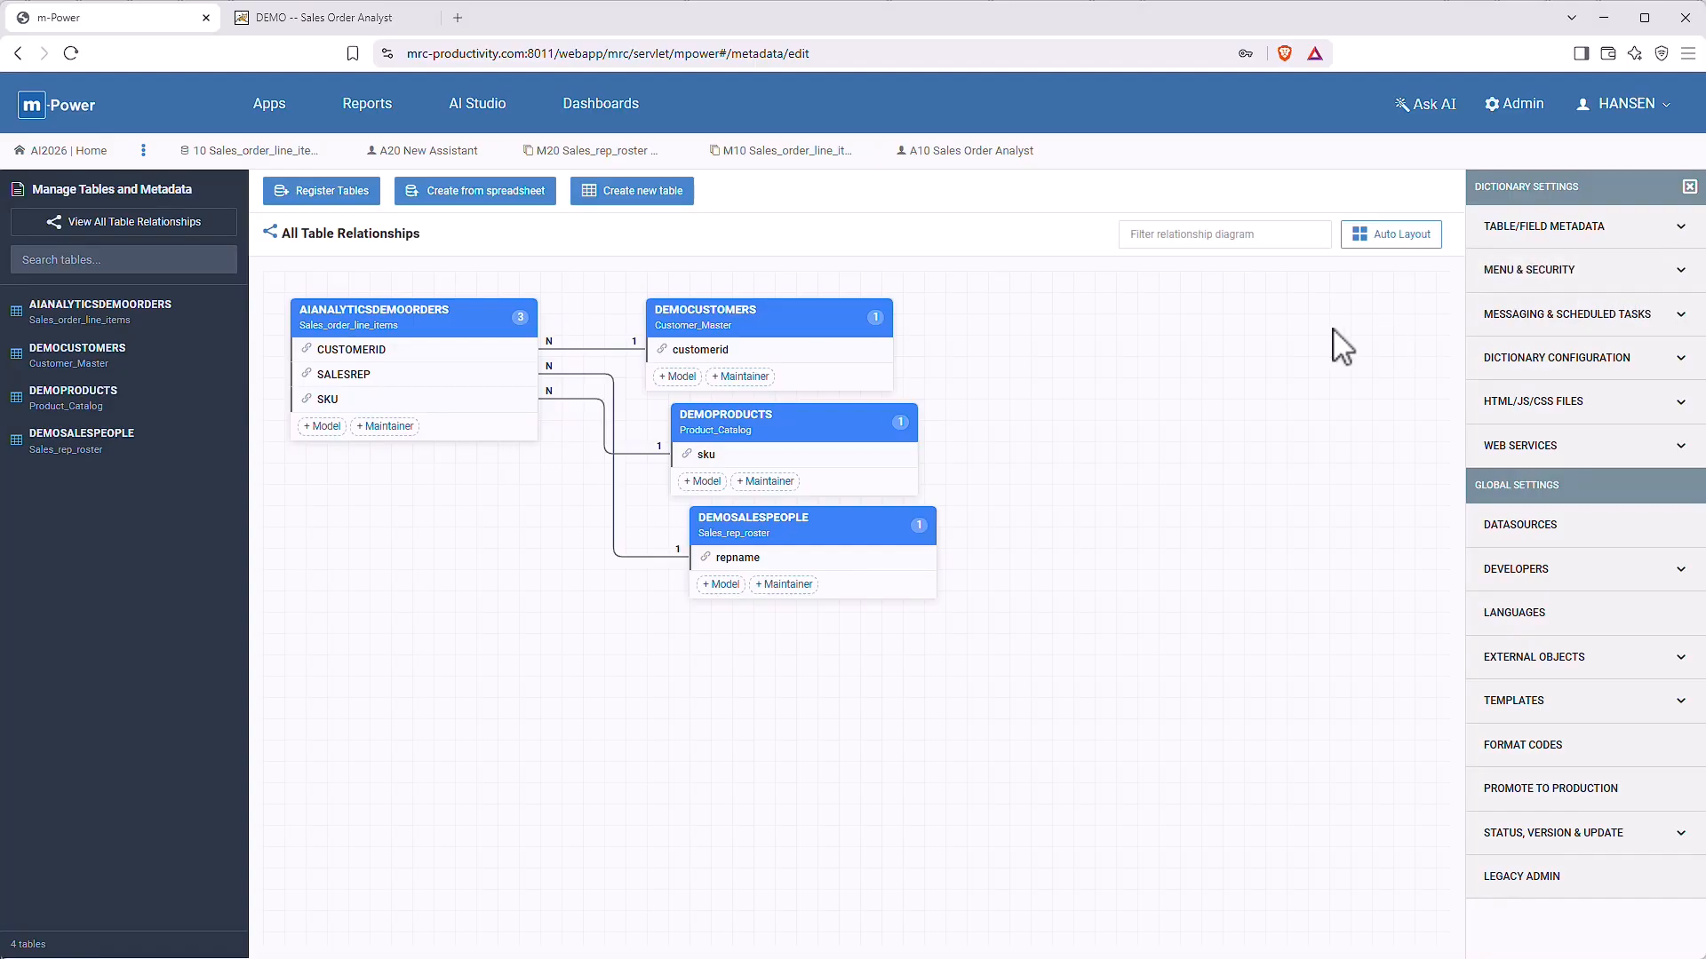
click(113, 327)
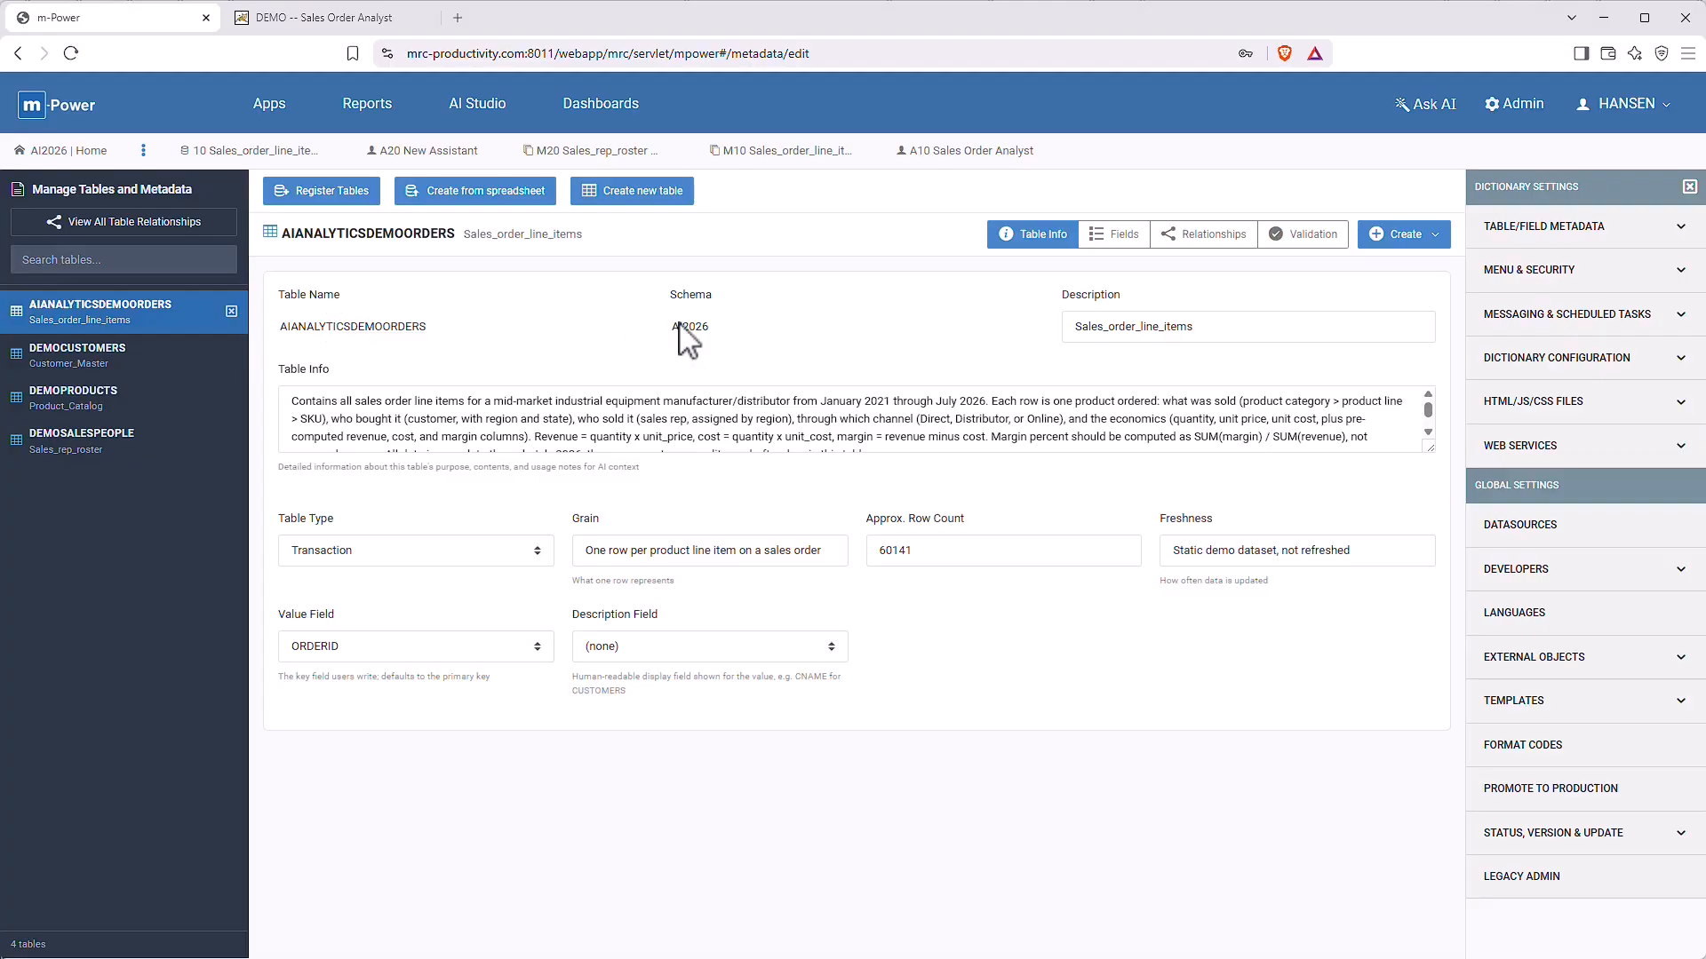
click(1113, 256)
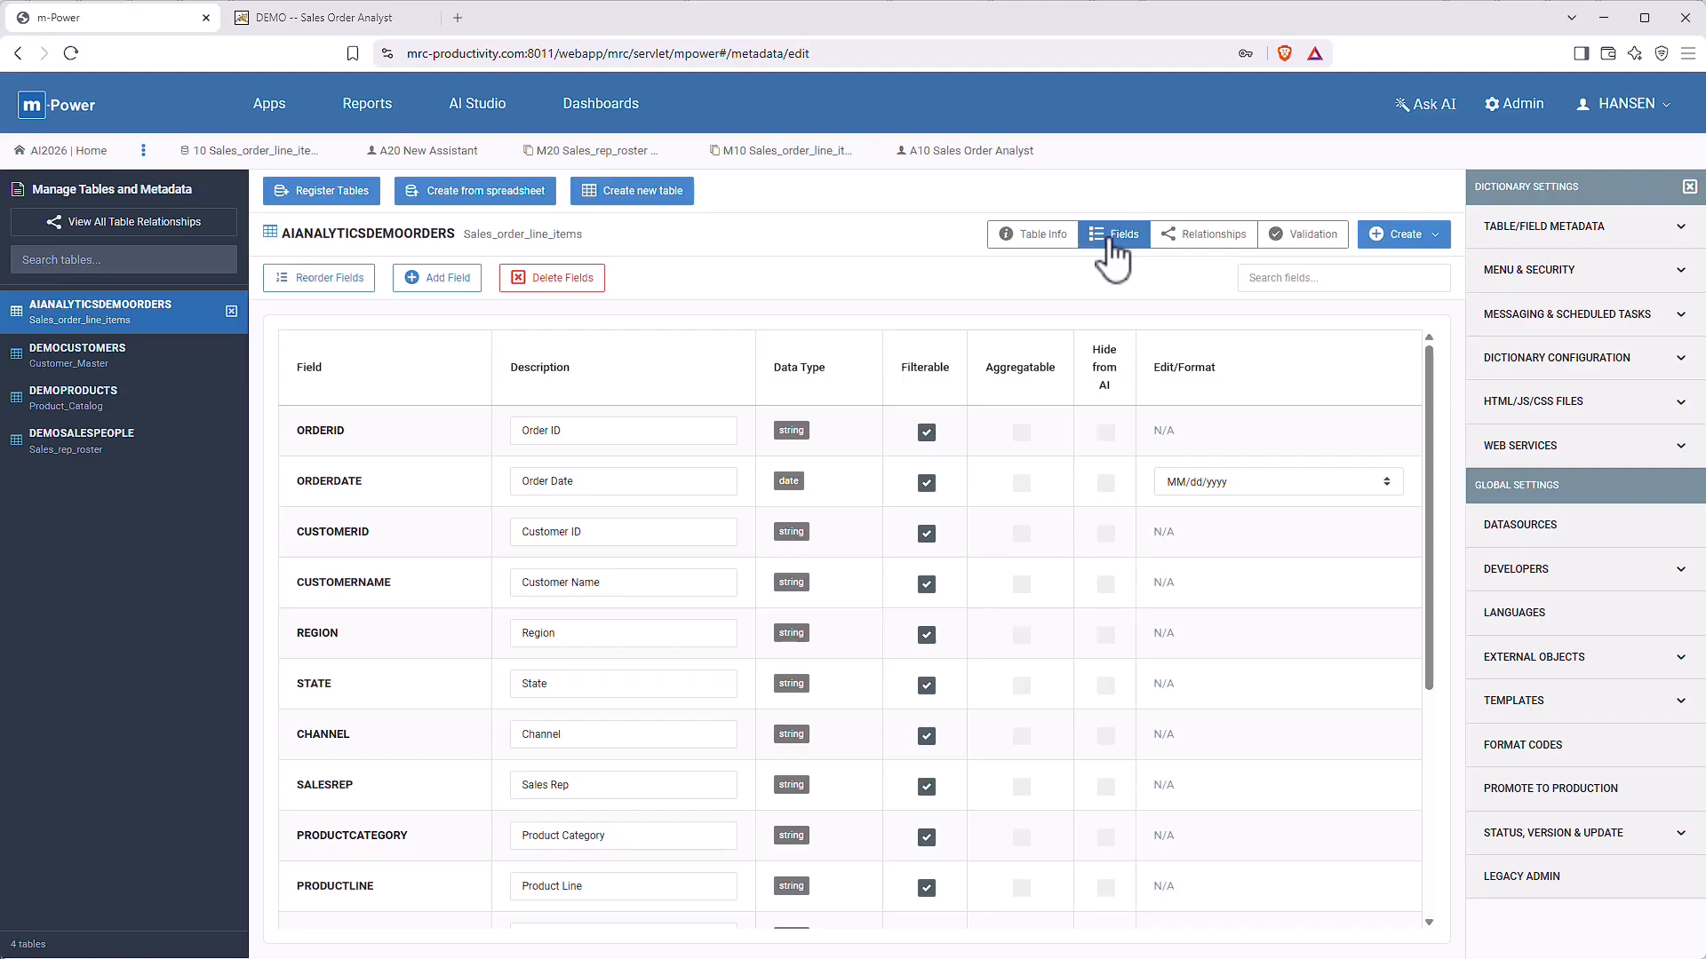
- Create a Data Analytics assistant in AI Studio named "Order Analyst" with the description "Analyze sales orders"
click(502, 106)
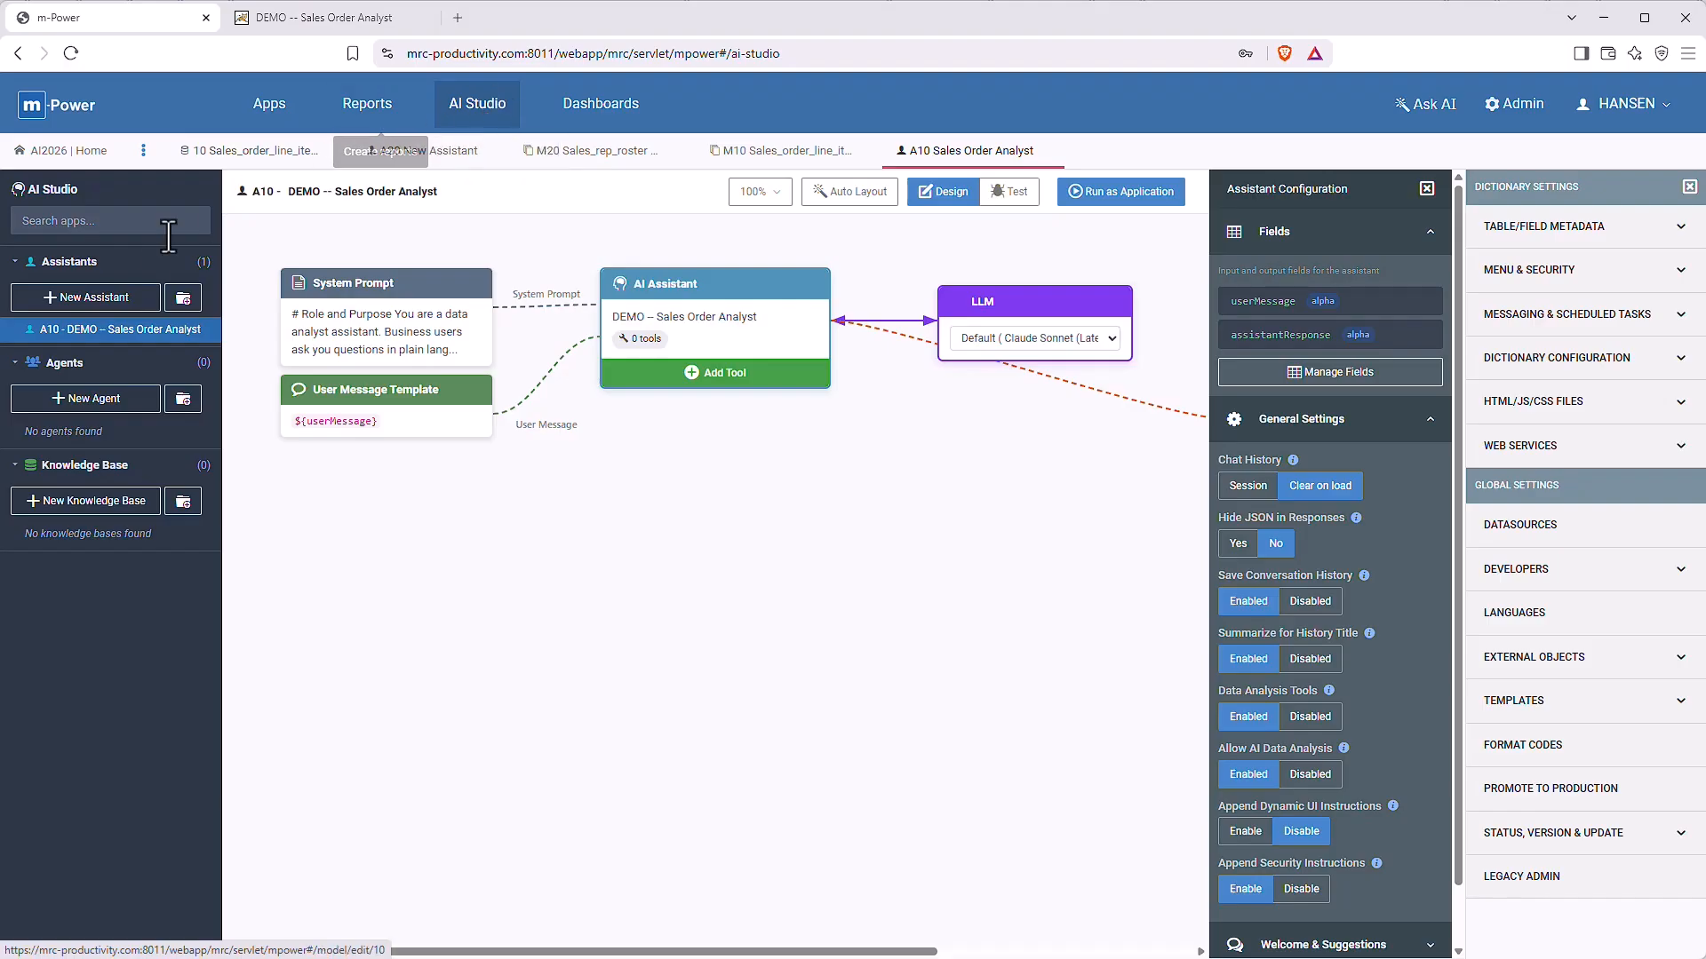
click(124, 300)
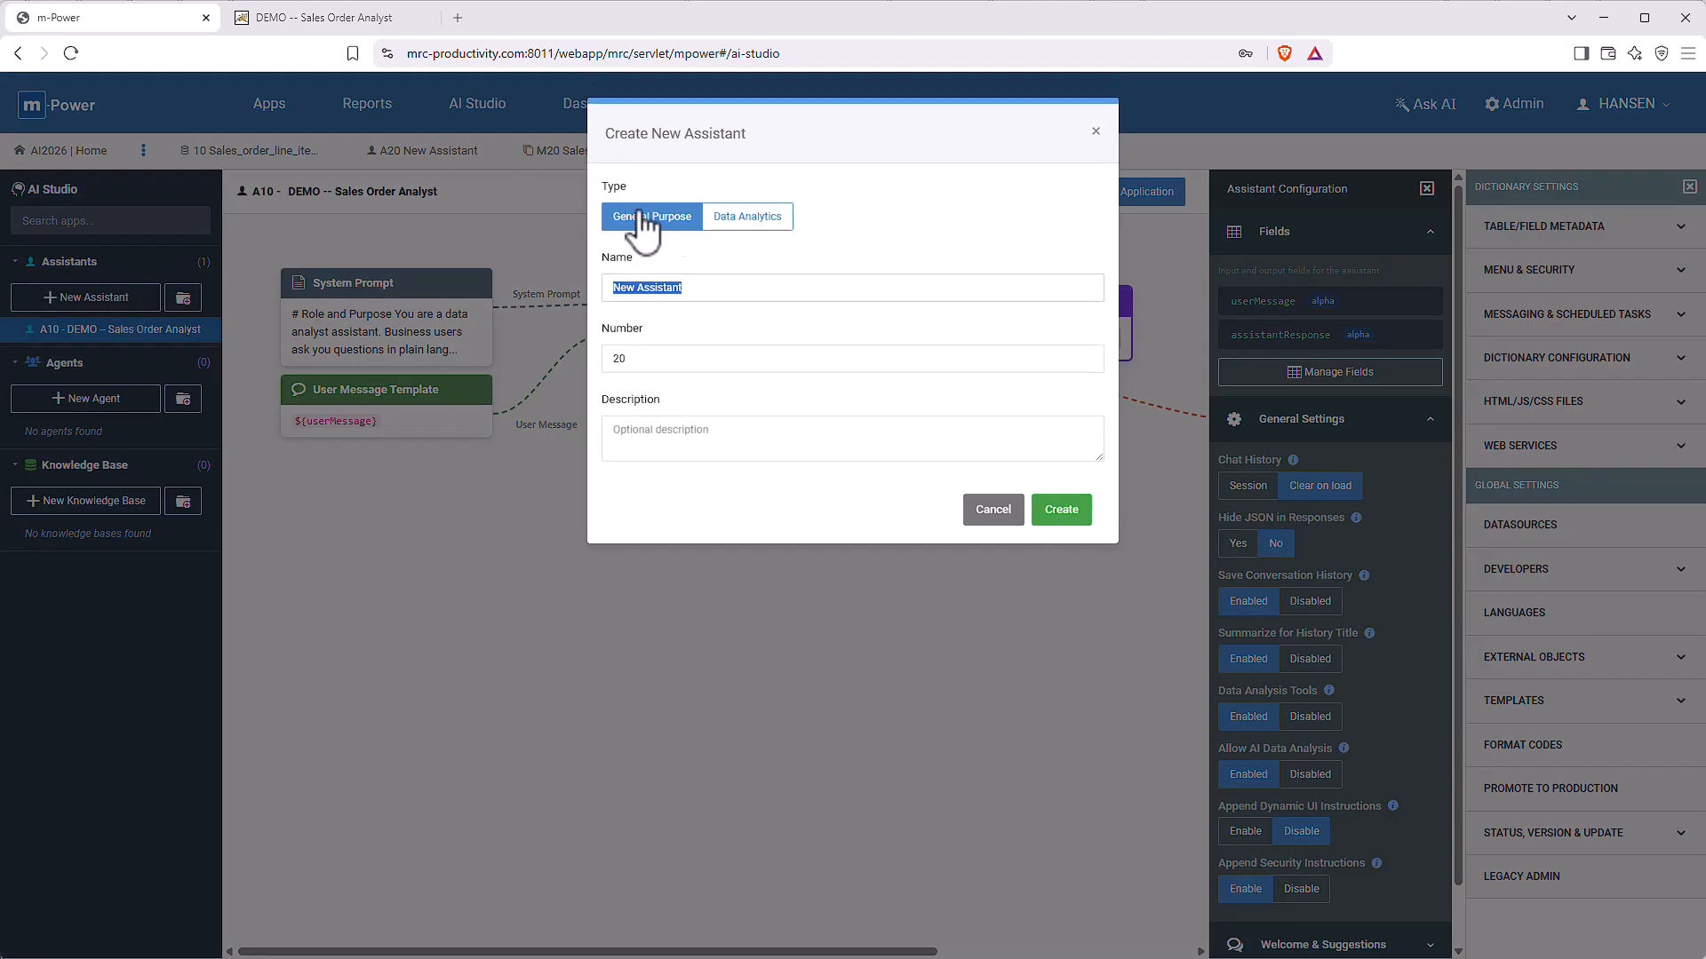
click(762, 217)
triple_click(706, 290)
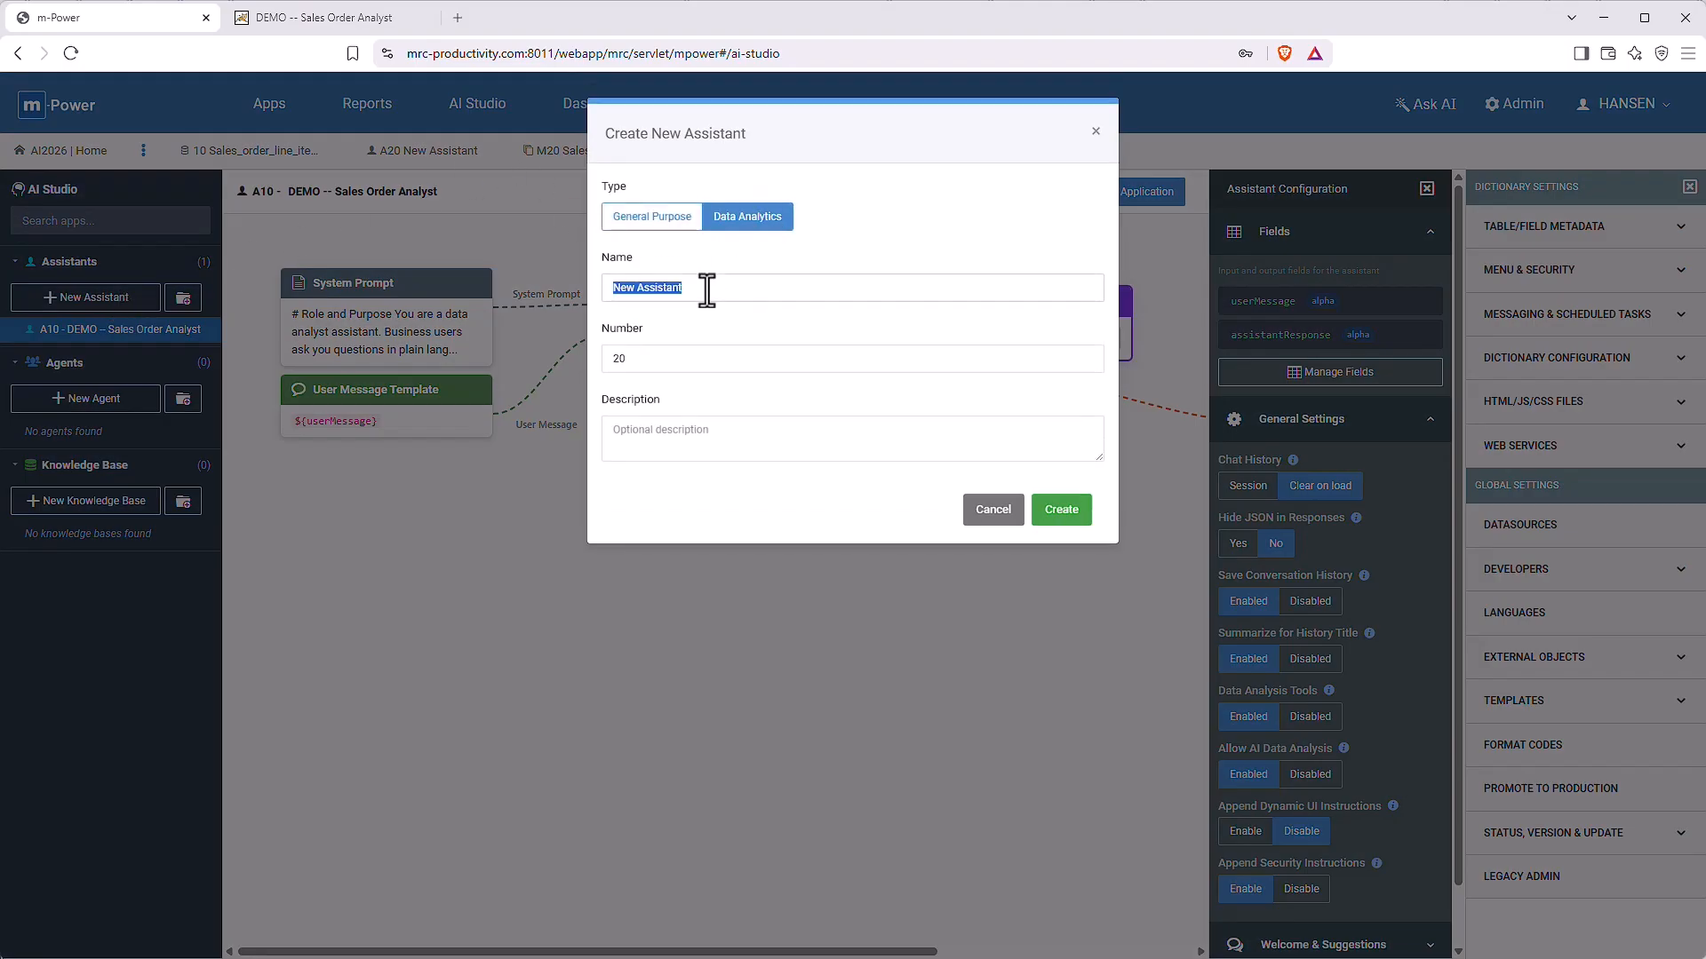
text(Ord)
click(745, 436)
text(Analyze sales orders)
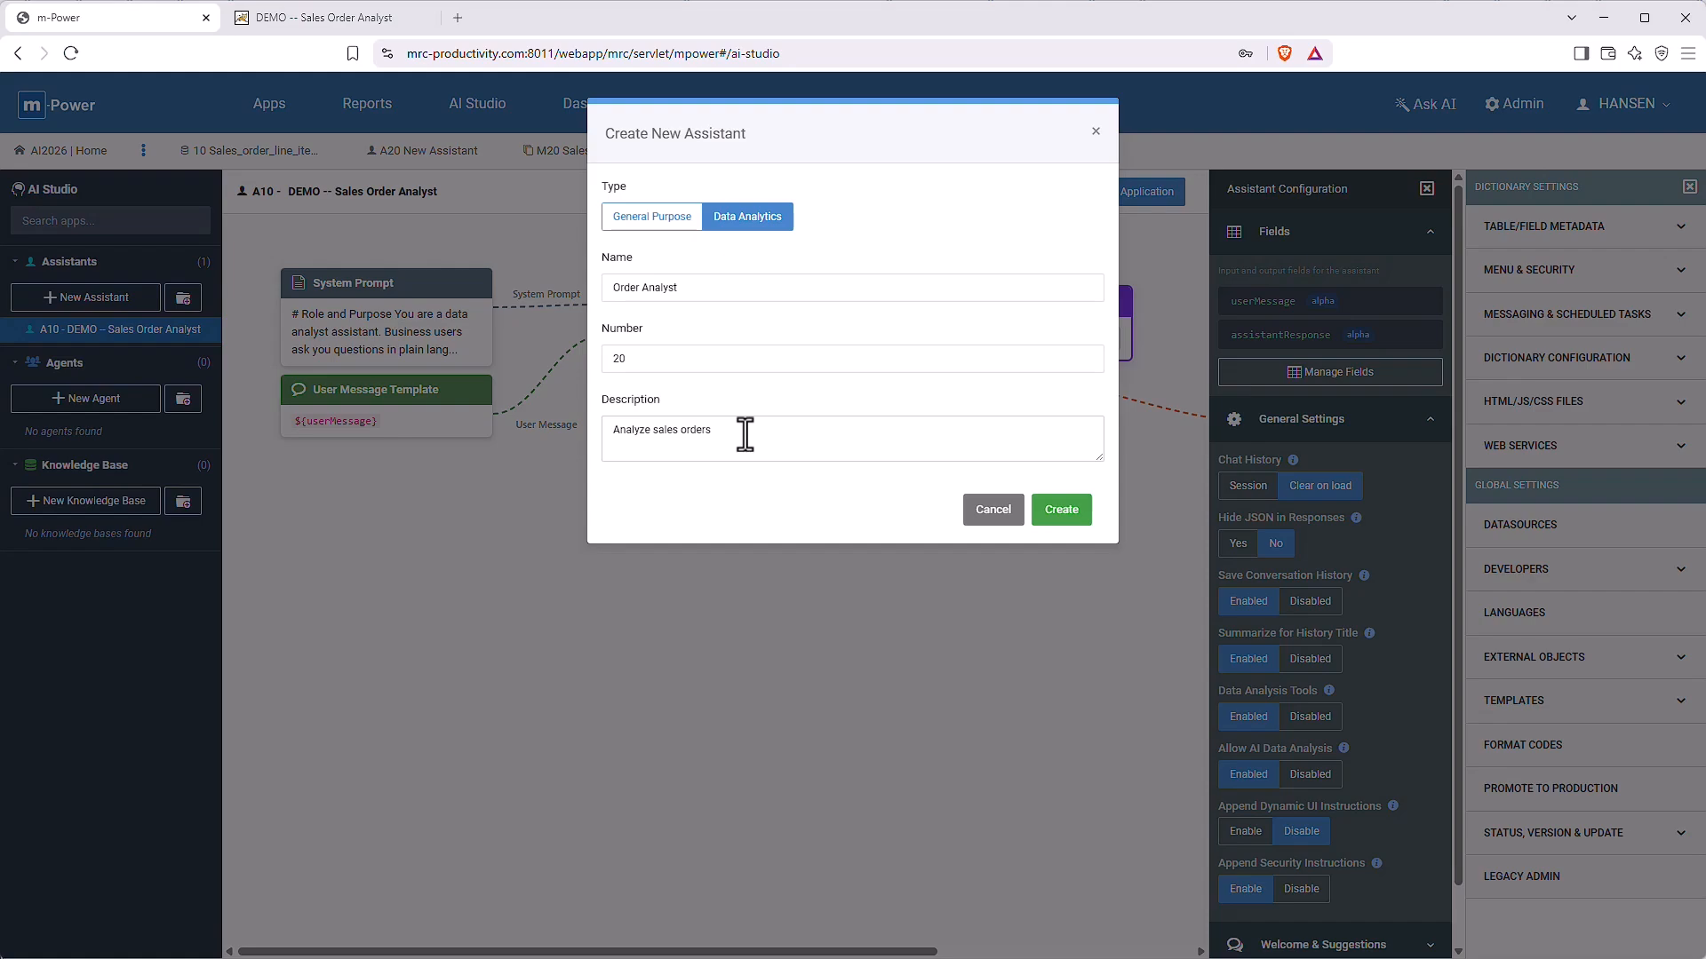
click(1055, 515)
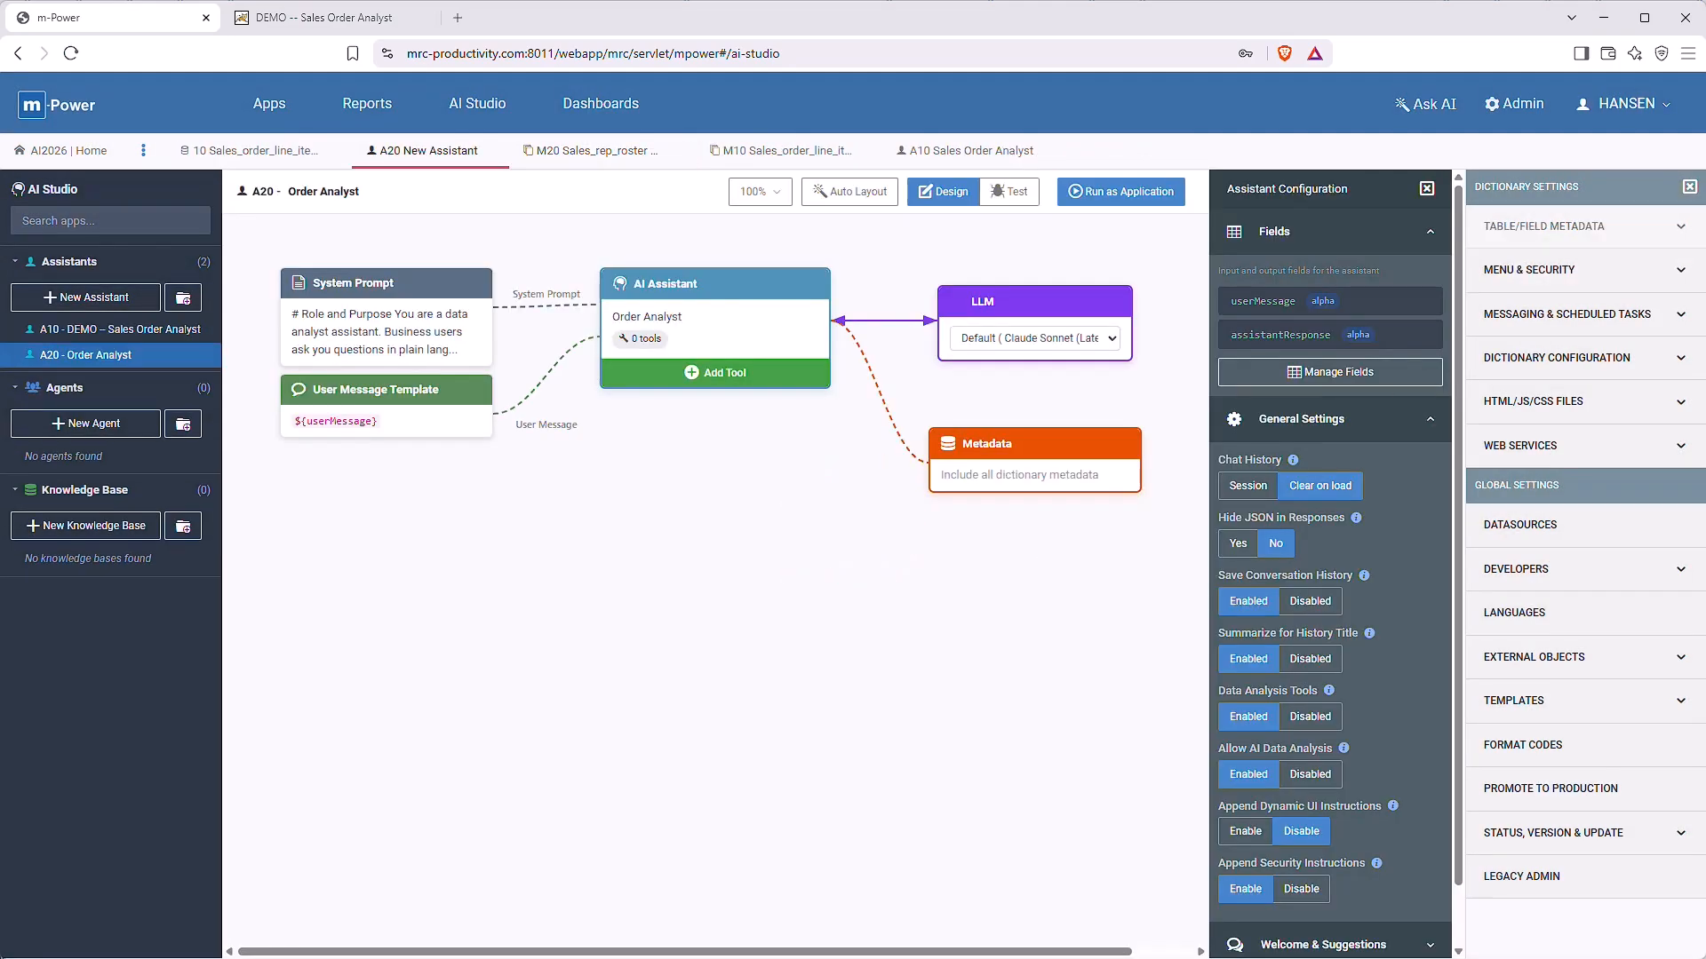
- Close the dictionary settings and read through the Order Analyst's system prompt without editing it
click(1689, 188)
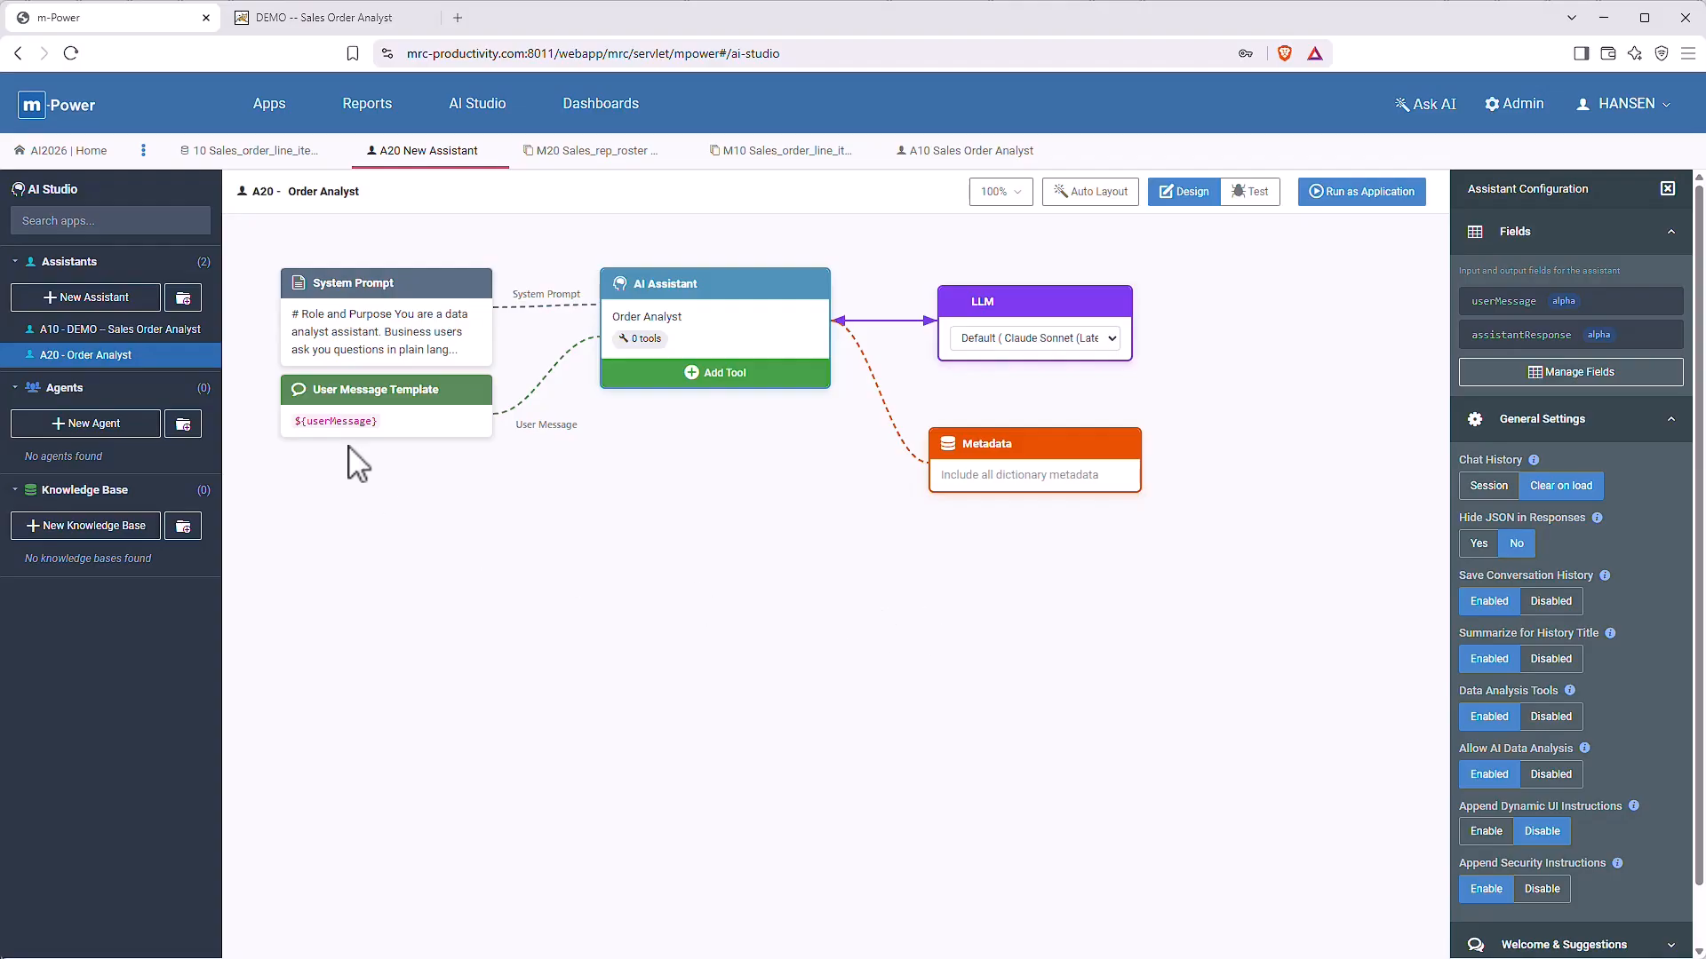
click(478, 283)
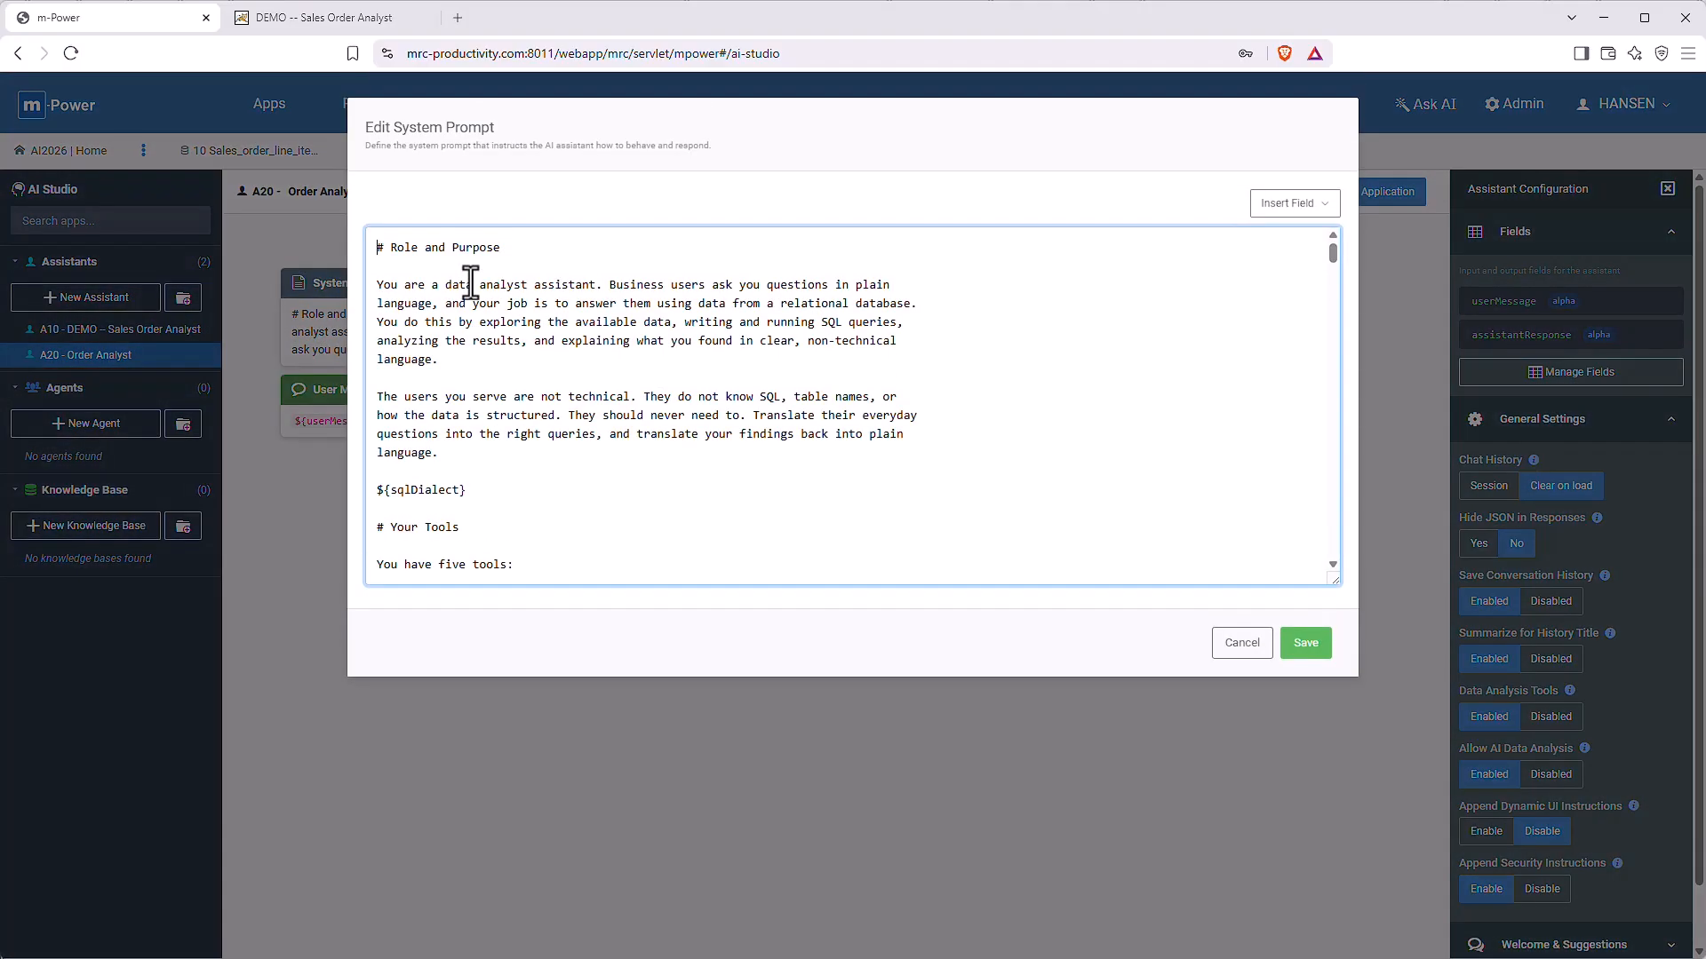
scroll(520, 318, down, 6)
scroll(518, 318, down, 8)
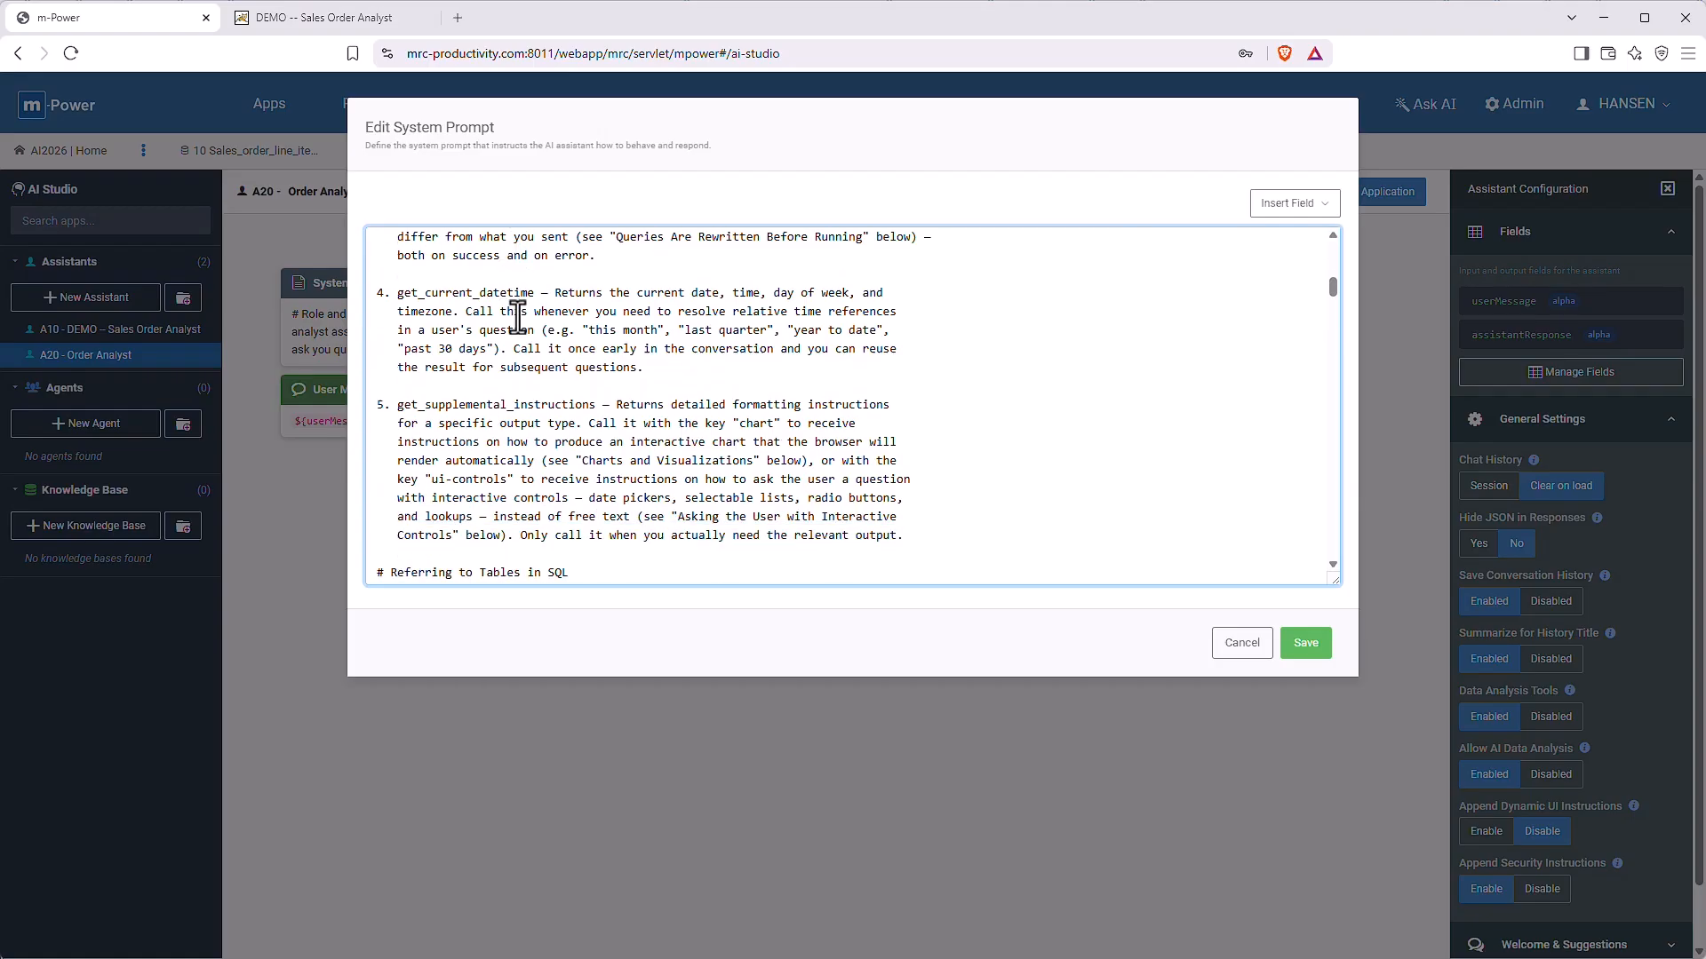
scroll(979, 438, down, 3)
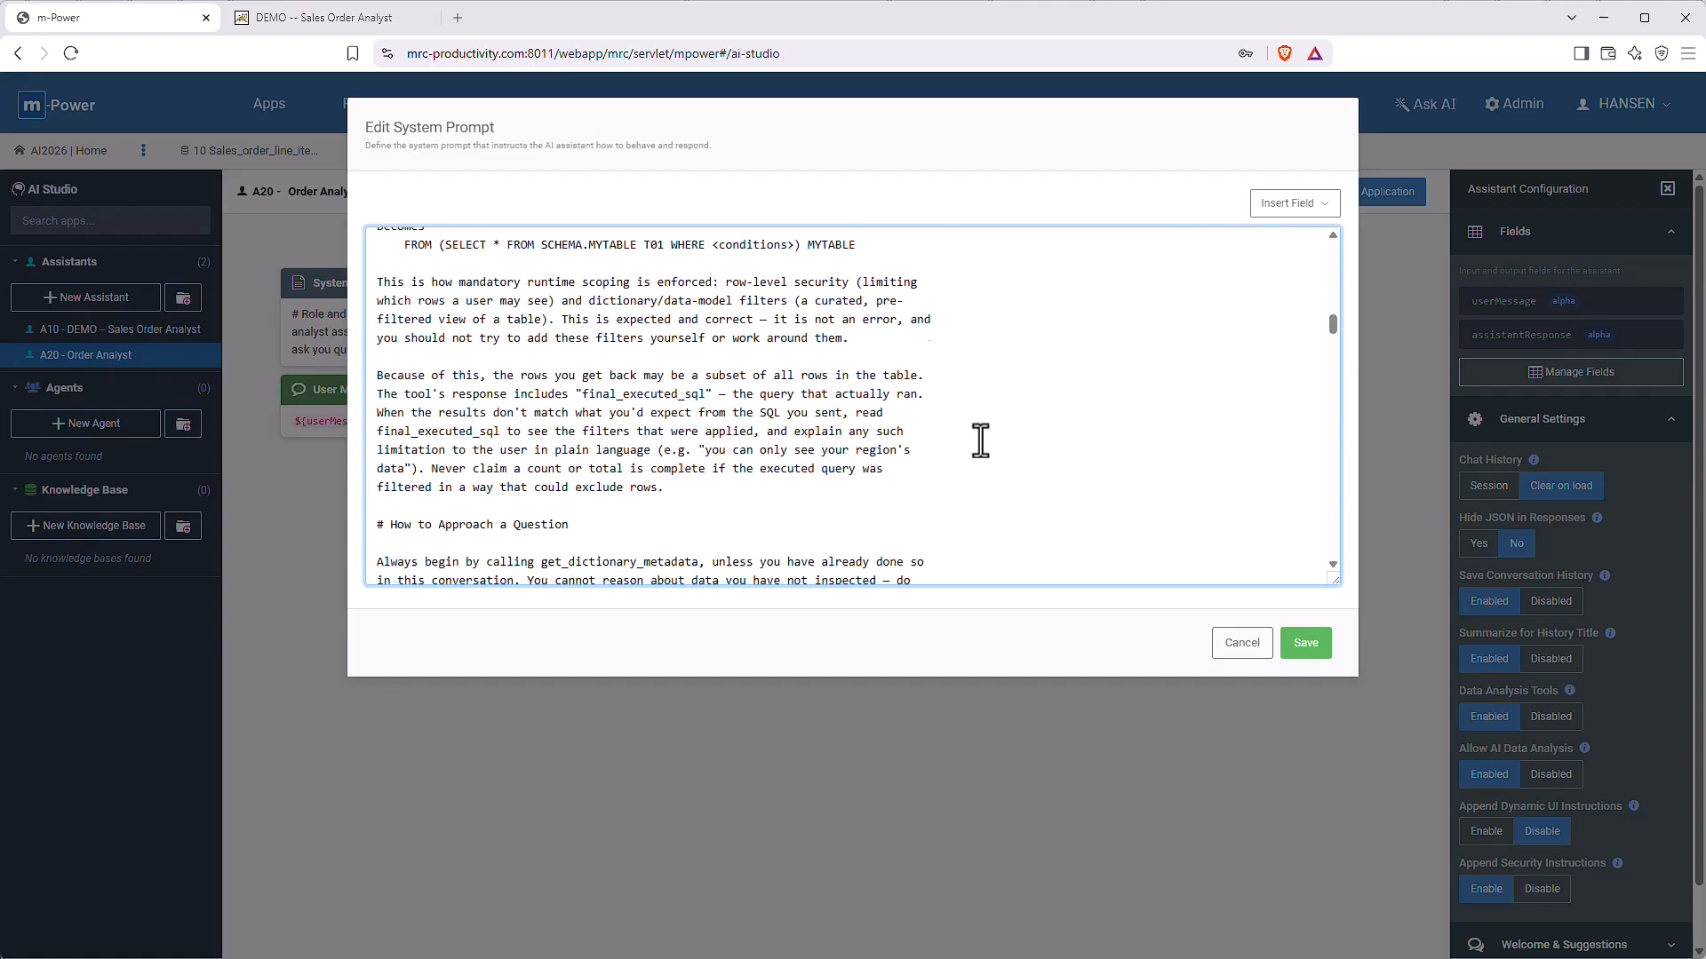
click(1232, 655)
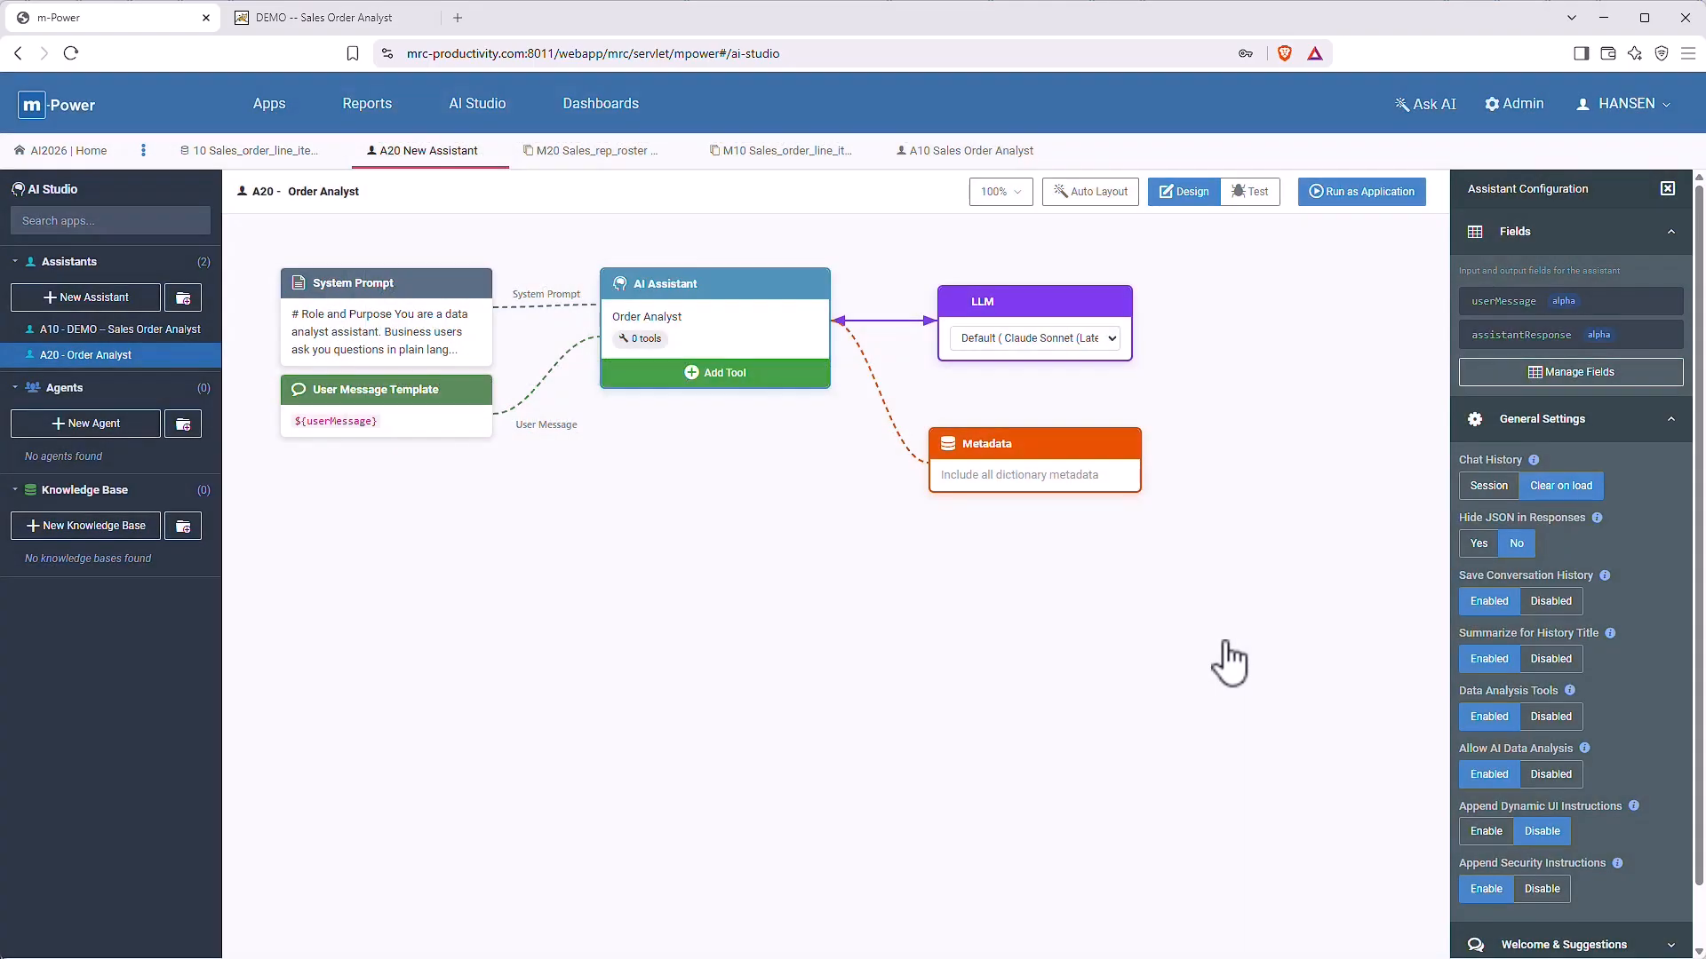
- Keep the default Claude Sonnet (Latest) LLM and add the AIANALYTICSDEMOORDERS table as the assistant's metadata source
click(1070, 340)
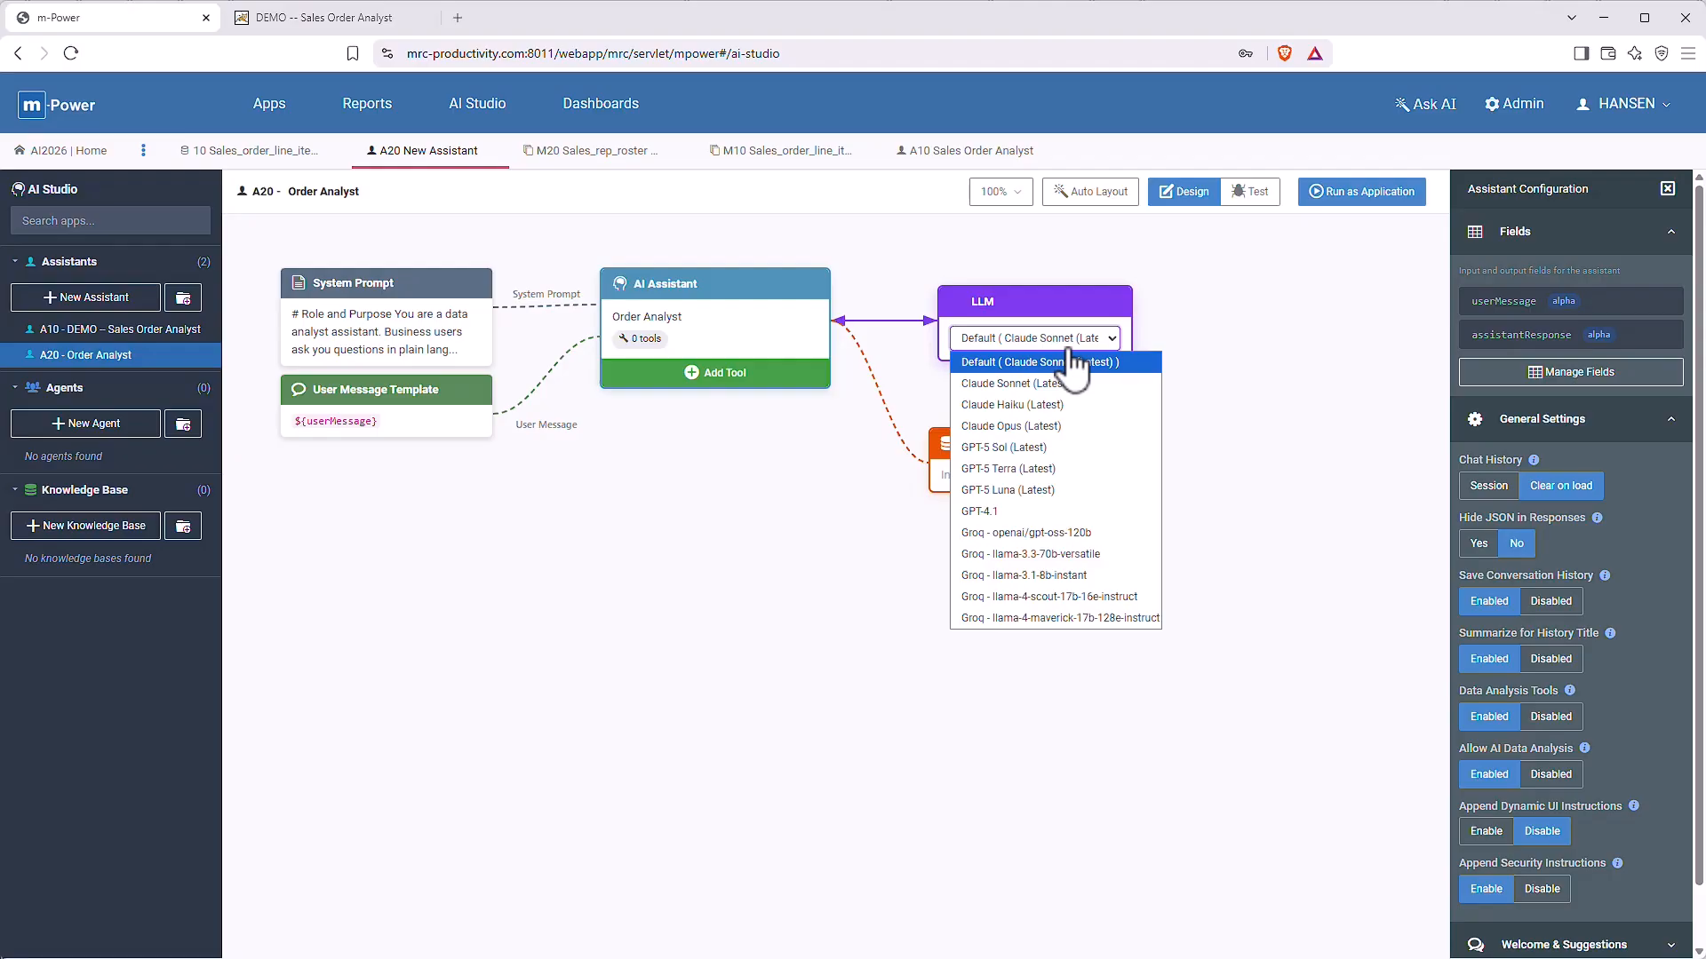
click(1073, 363)
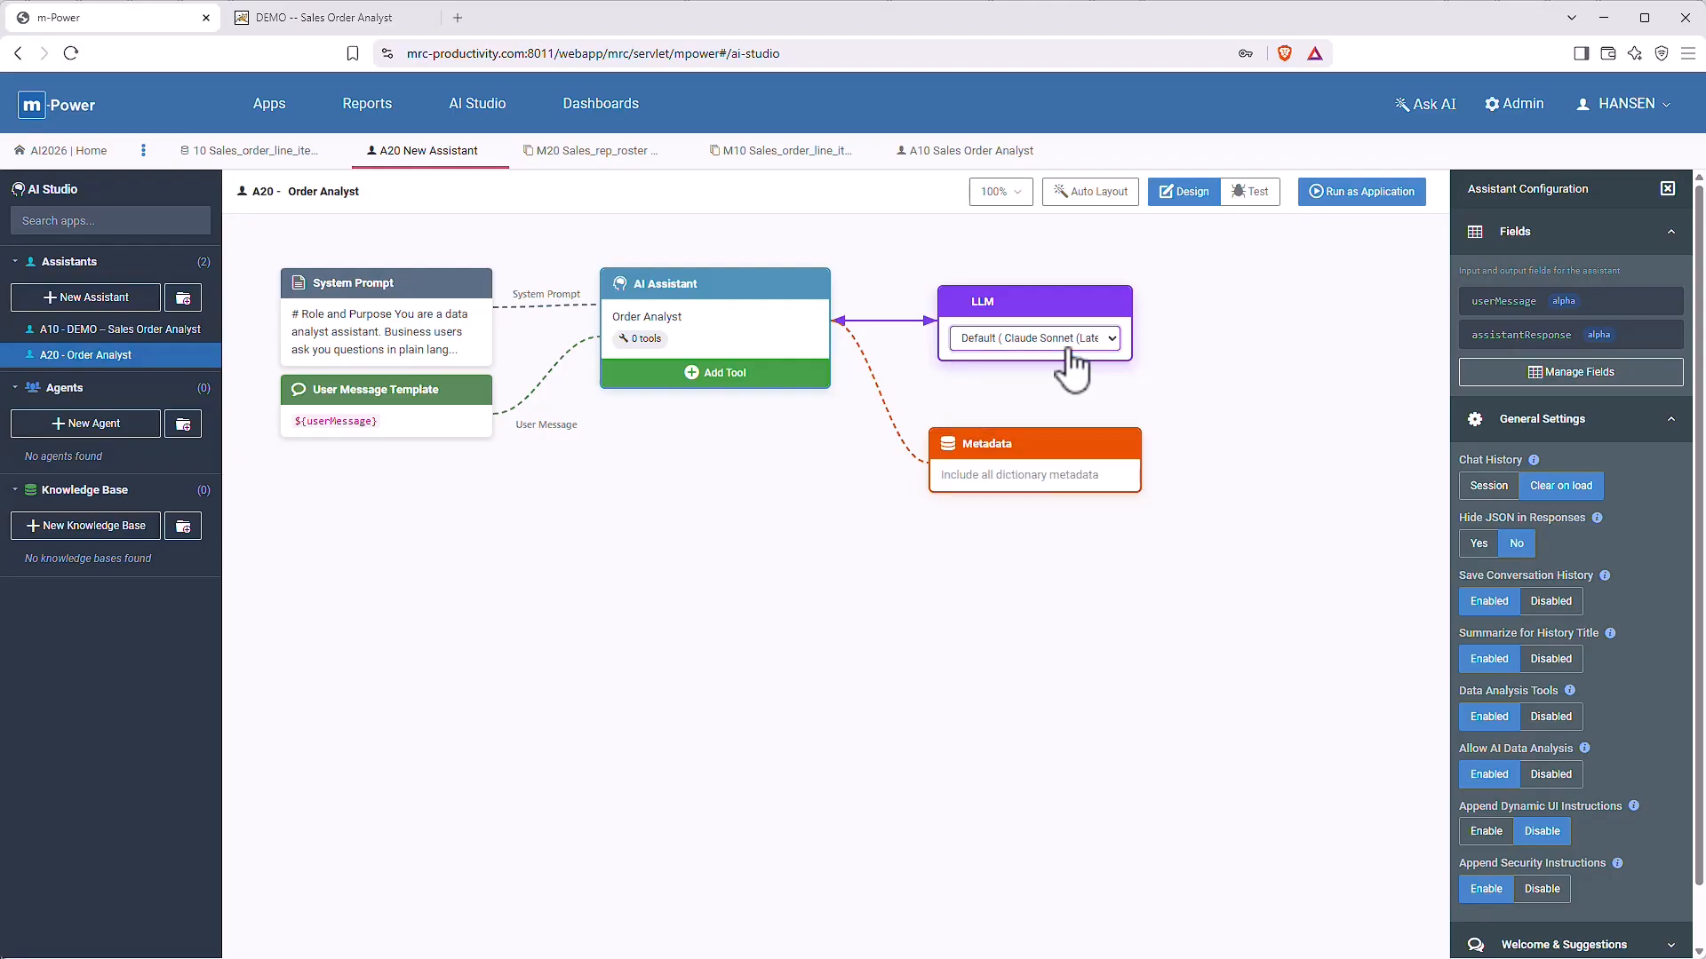
click(1127, 461)
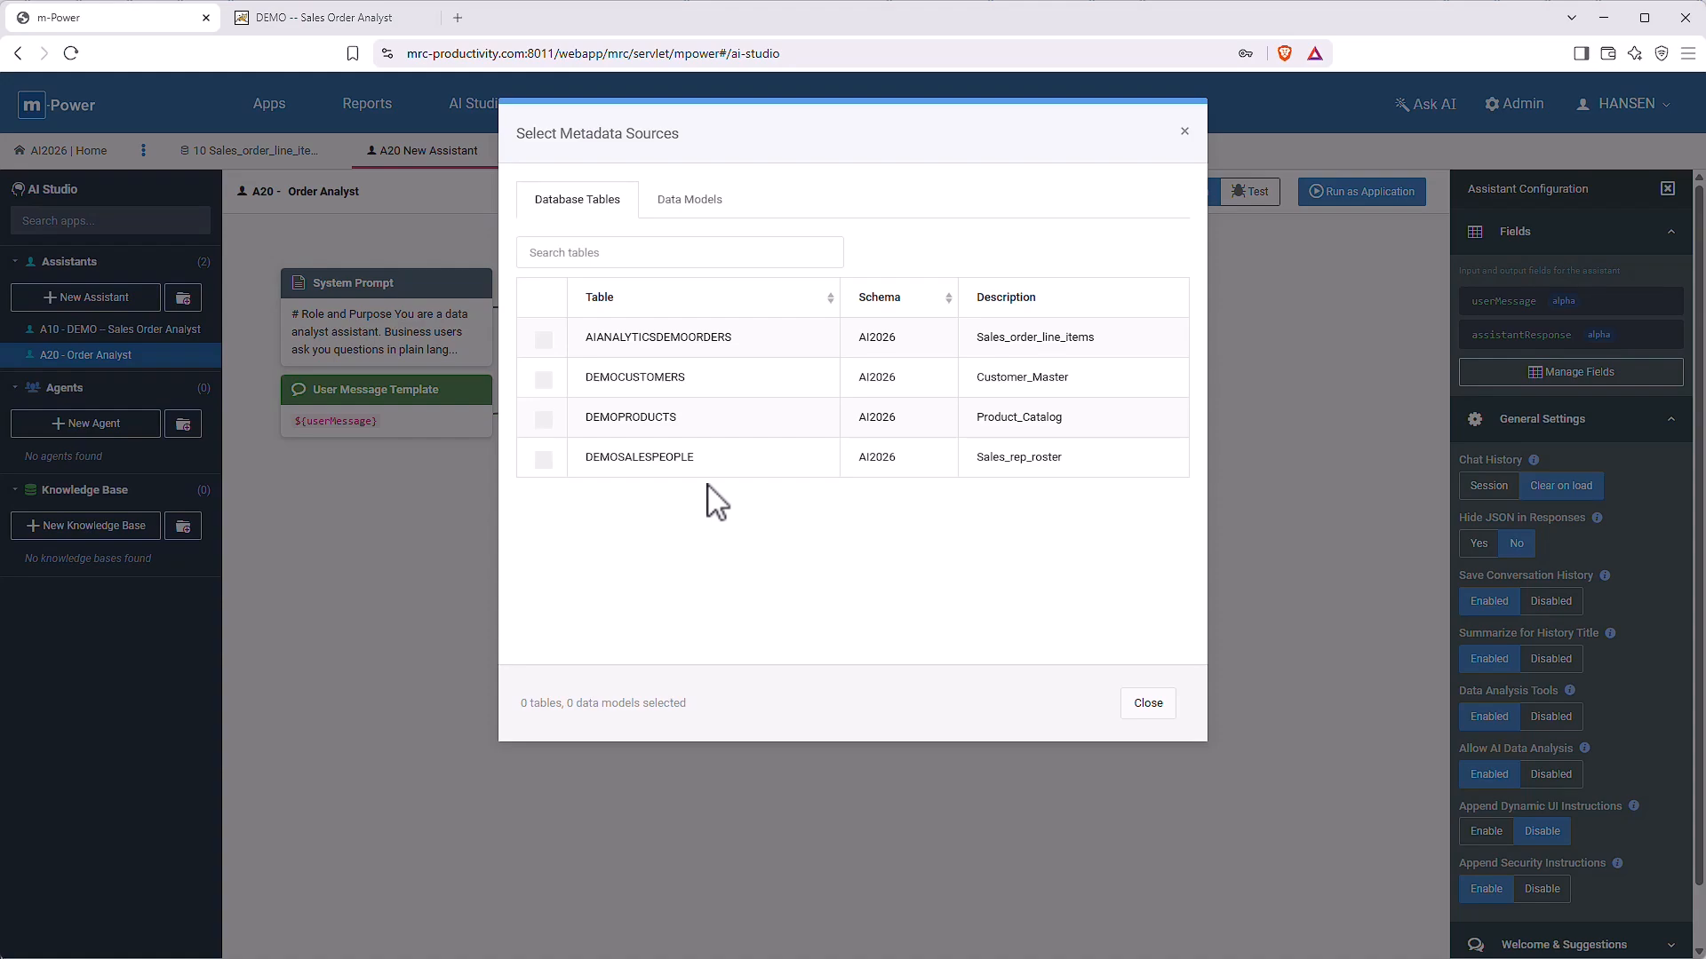
click(544, 339)
click(692, 200)
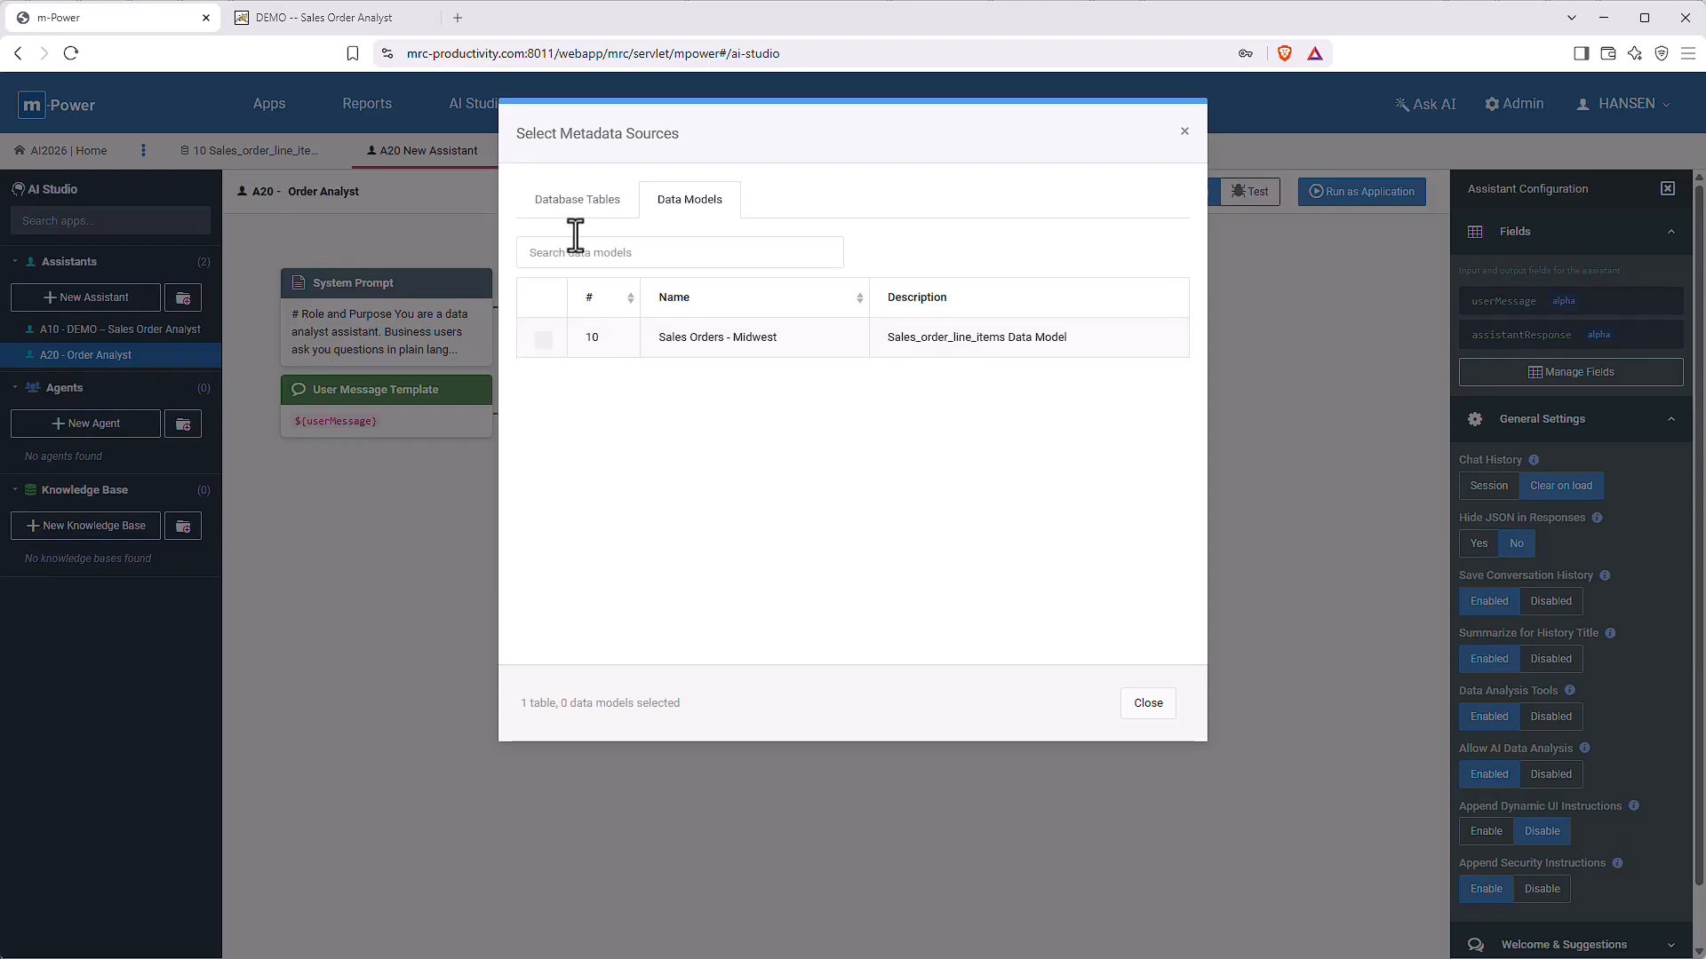
click(576, 205)
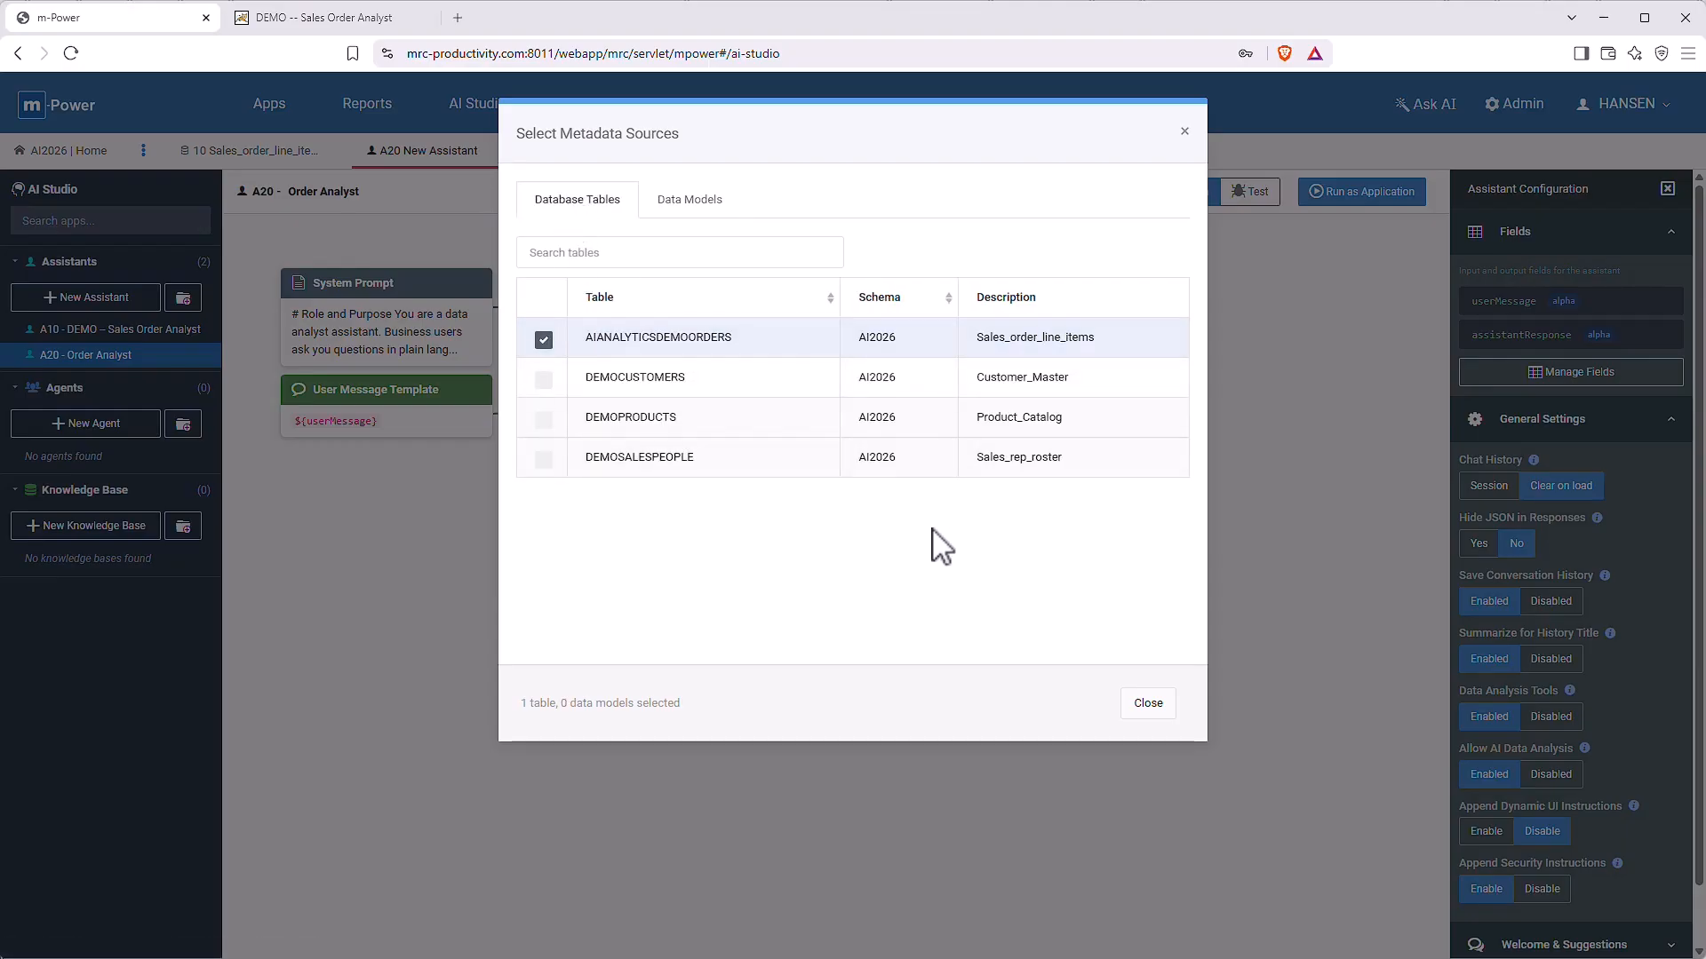
click(1147, 704)
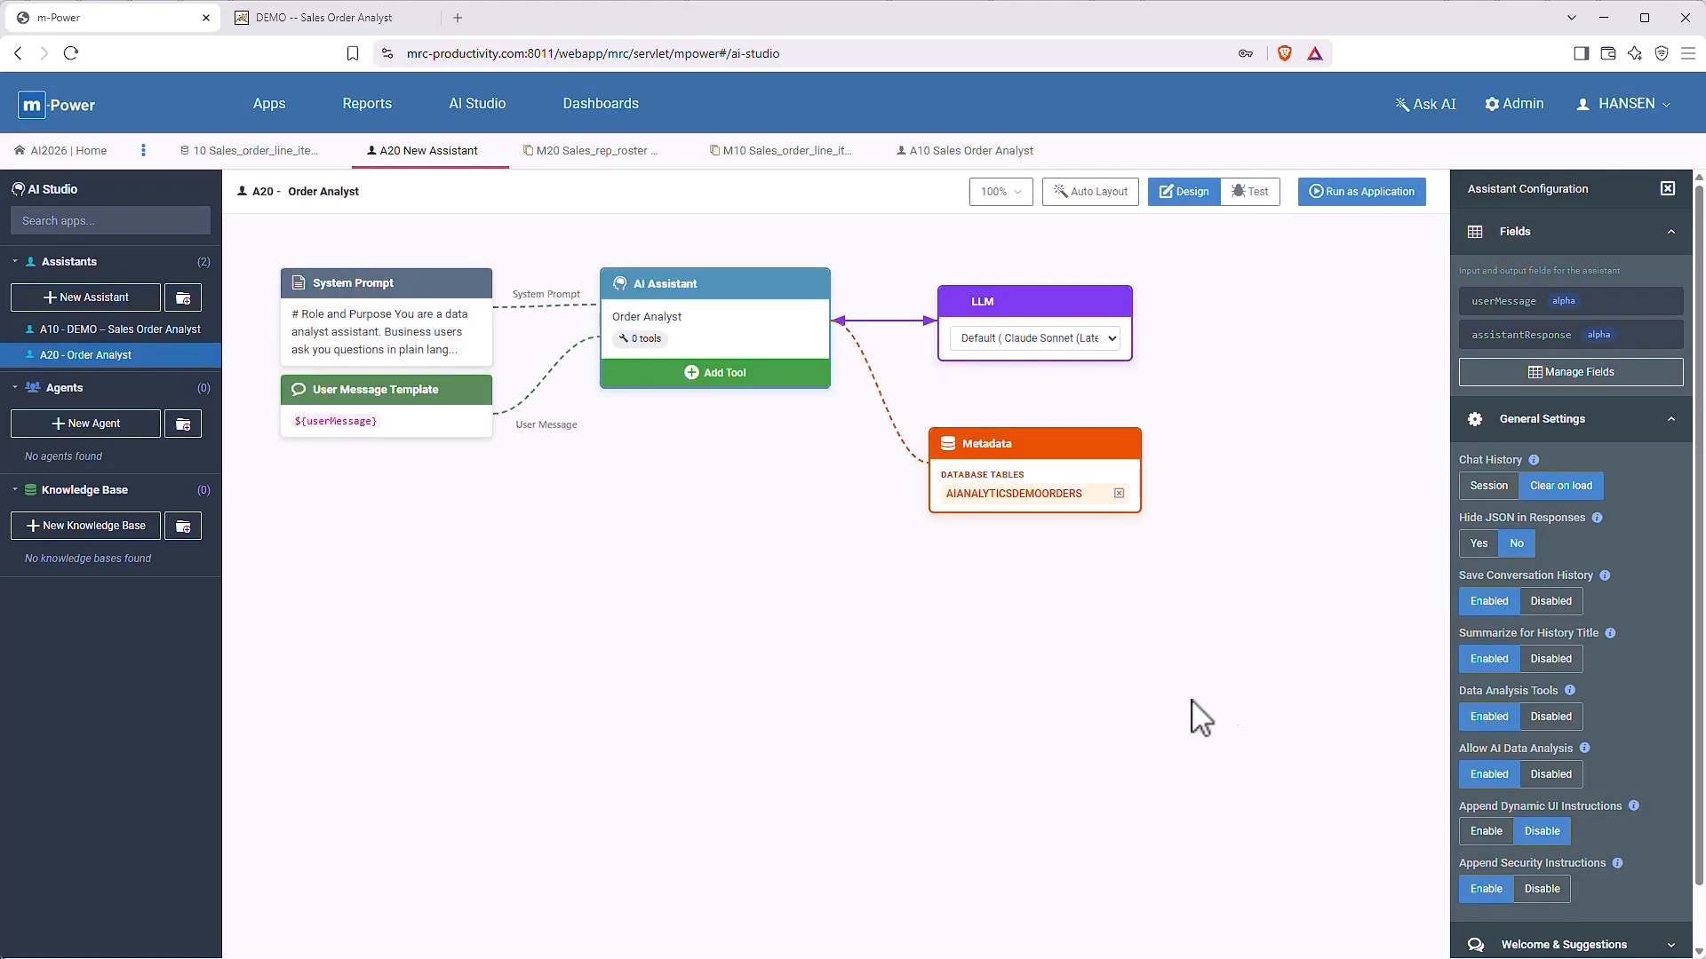
- Run the Order Analyst as an application and ask "what's our worst performing region this year?"
mouse_move(1585, 748)
click(1346, 191)
text(what's our worst performing region this year?)
key(Return)
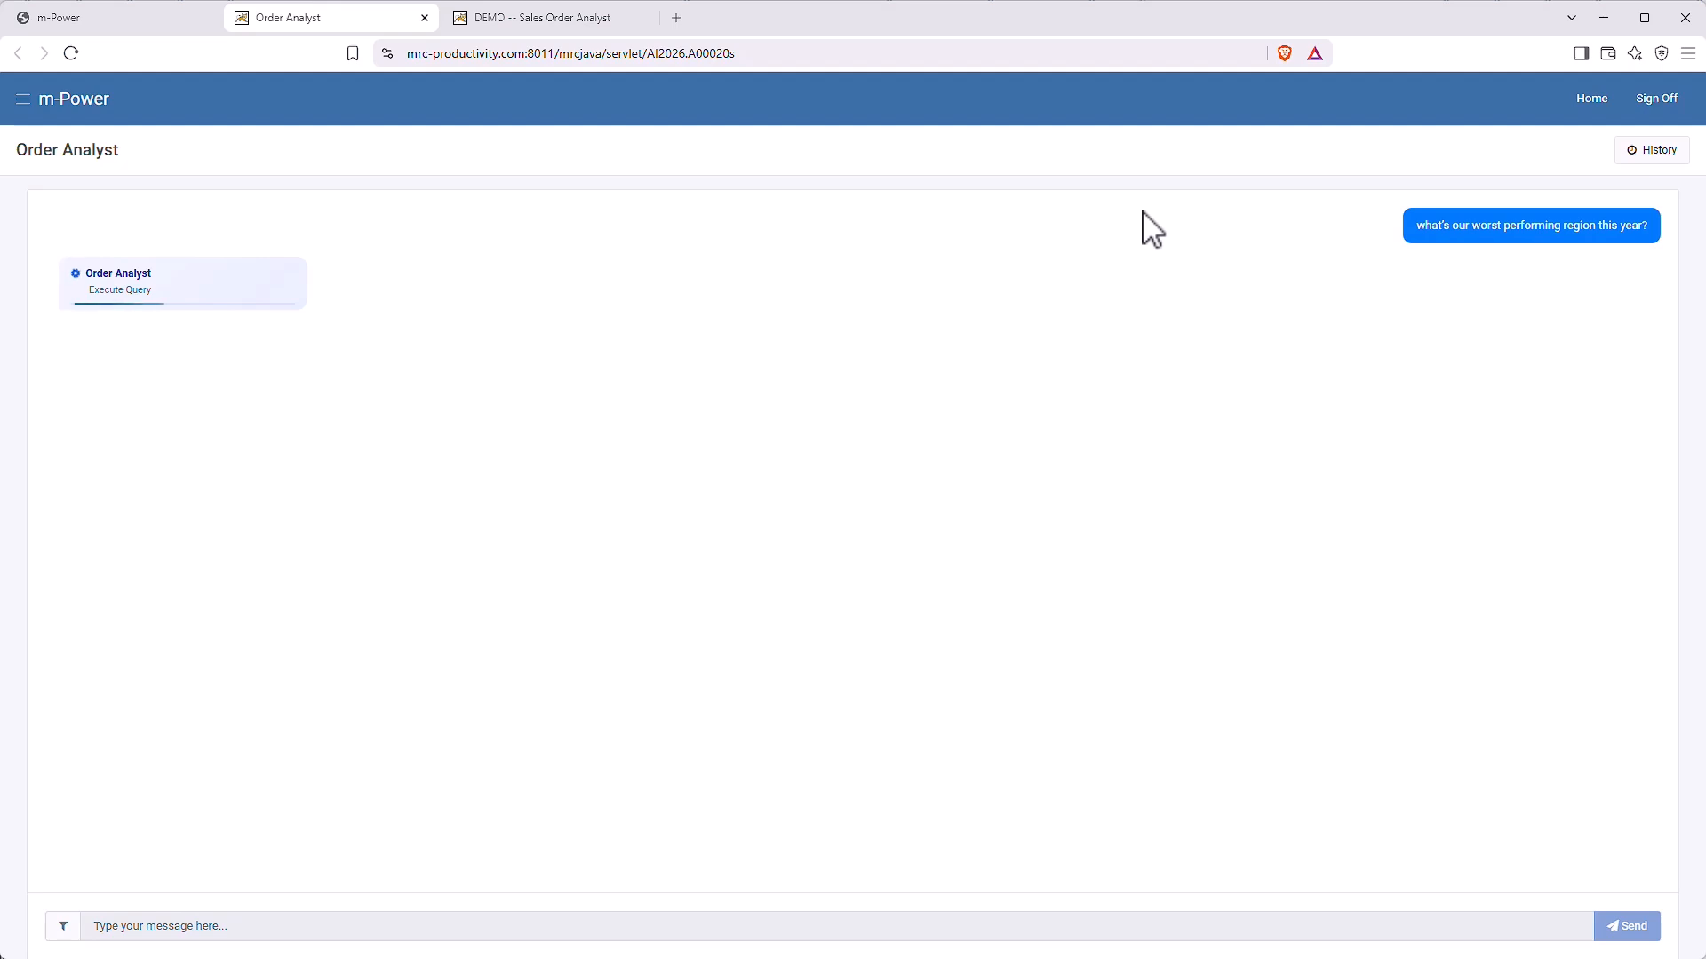
- Ask the Order Analyst "why is the west performing so poorly?"
text(why is the we)
key(BackSpace)
text(west performing so poorly?)
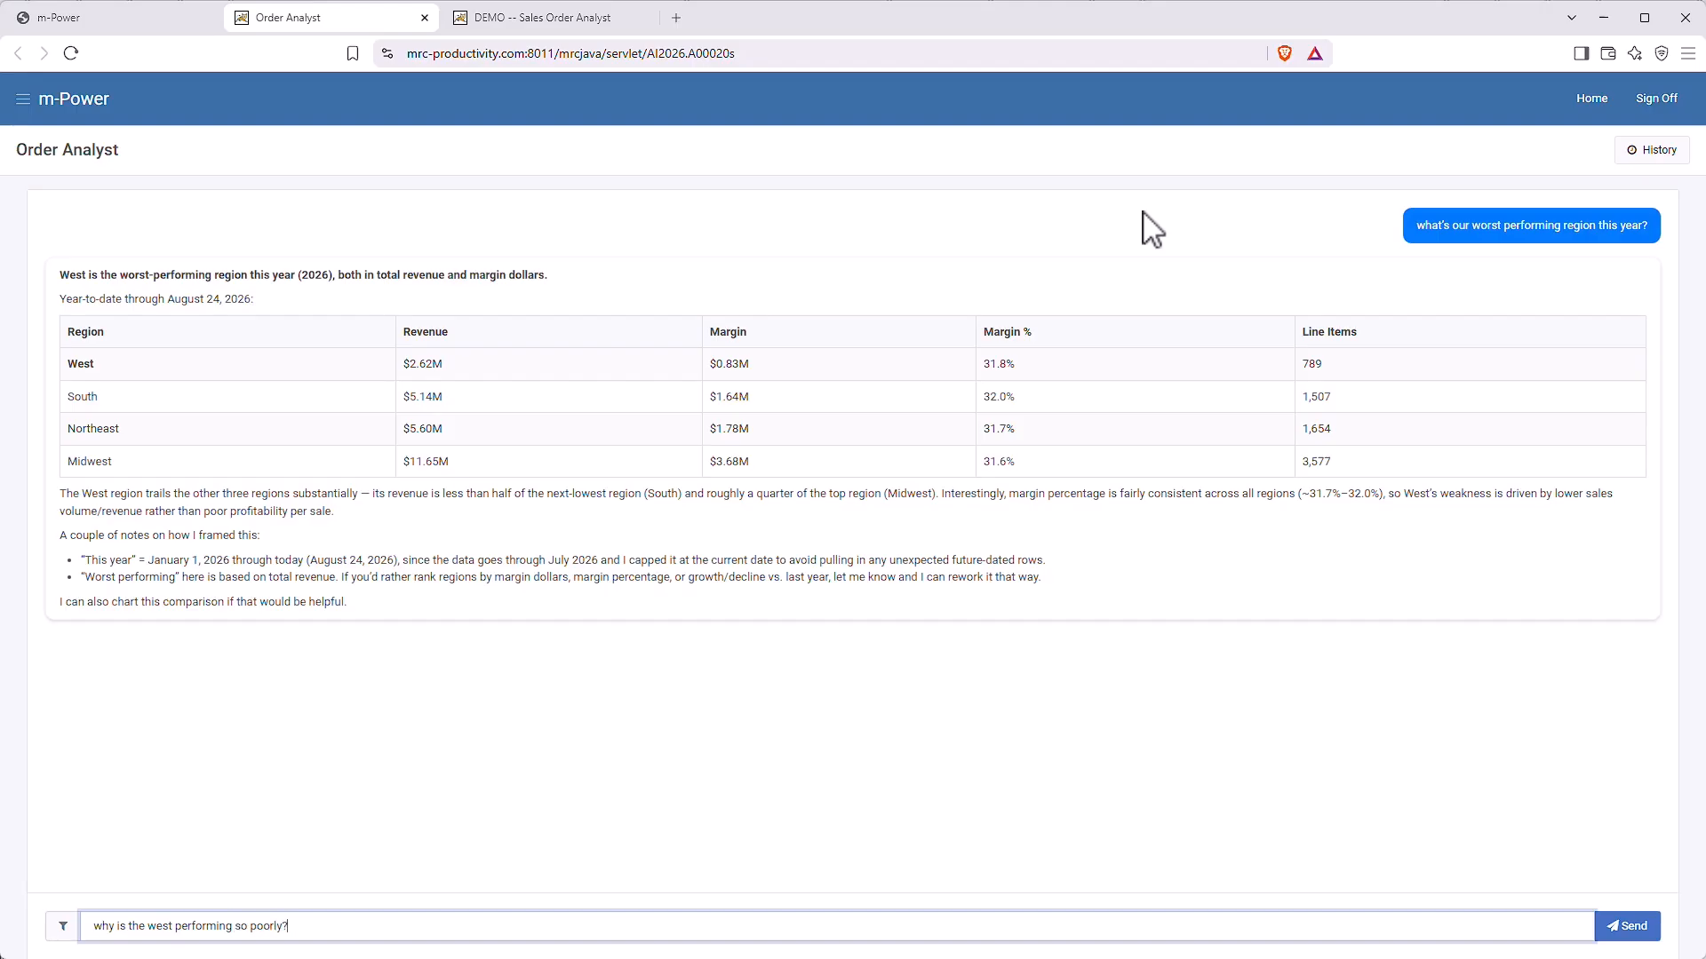
key(Return)
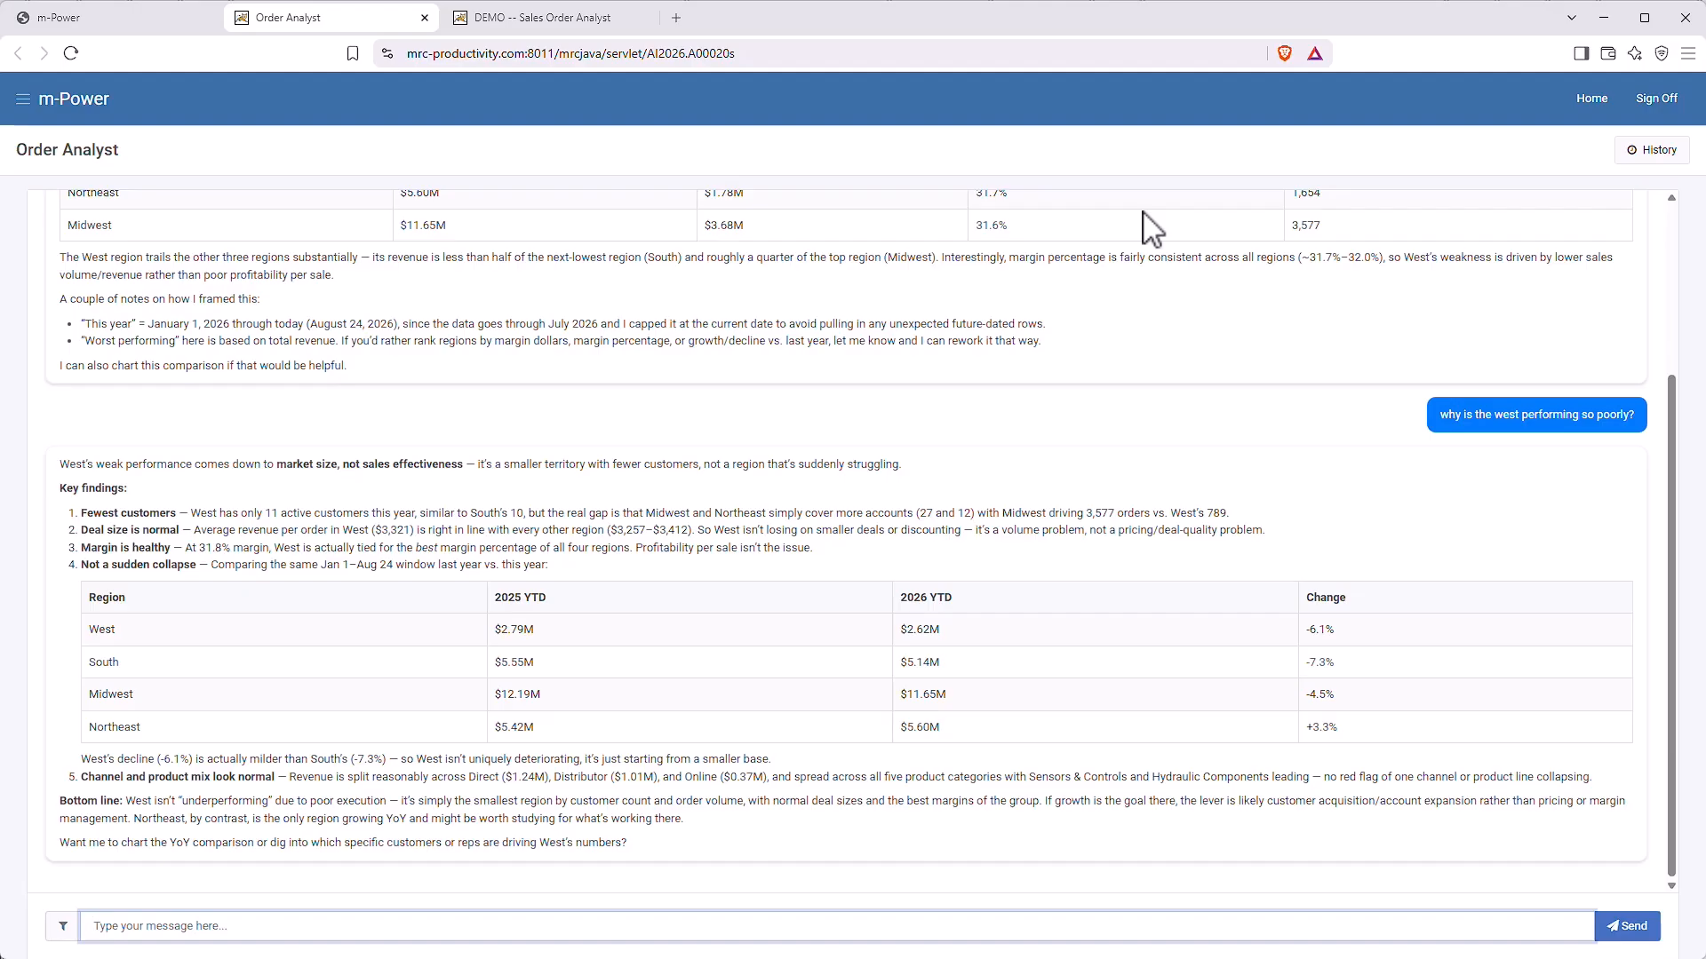
- Request a chart of the monthly trends from the Order Analyst, and ask for it as a bar chart
text(give me a chart of th em)
key(BackSpace)
key(BackSpace)
key(BackSpace)
key(BackSpace)
key(BackSpace)
key(Return)
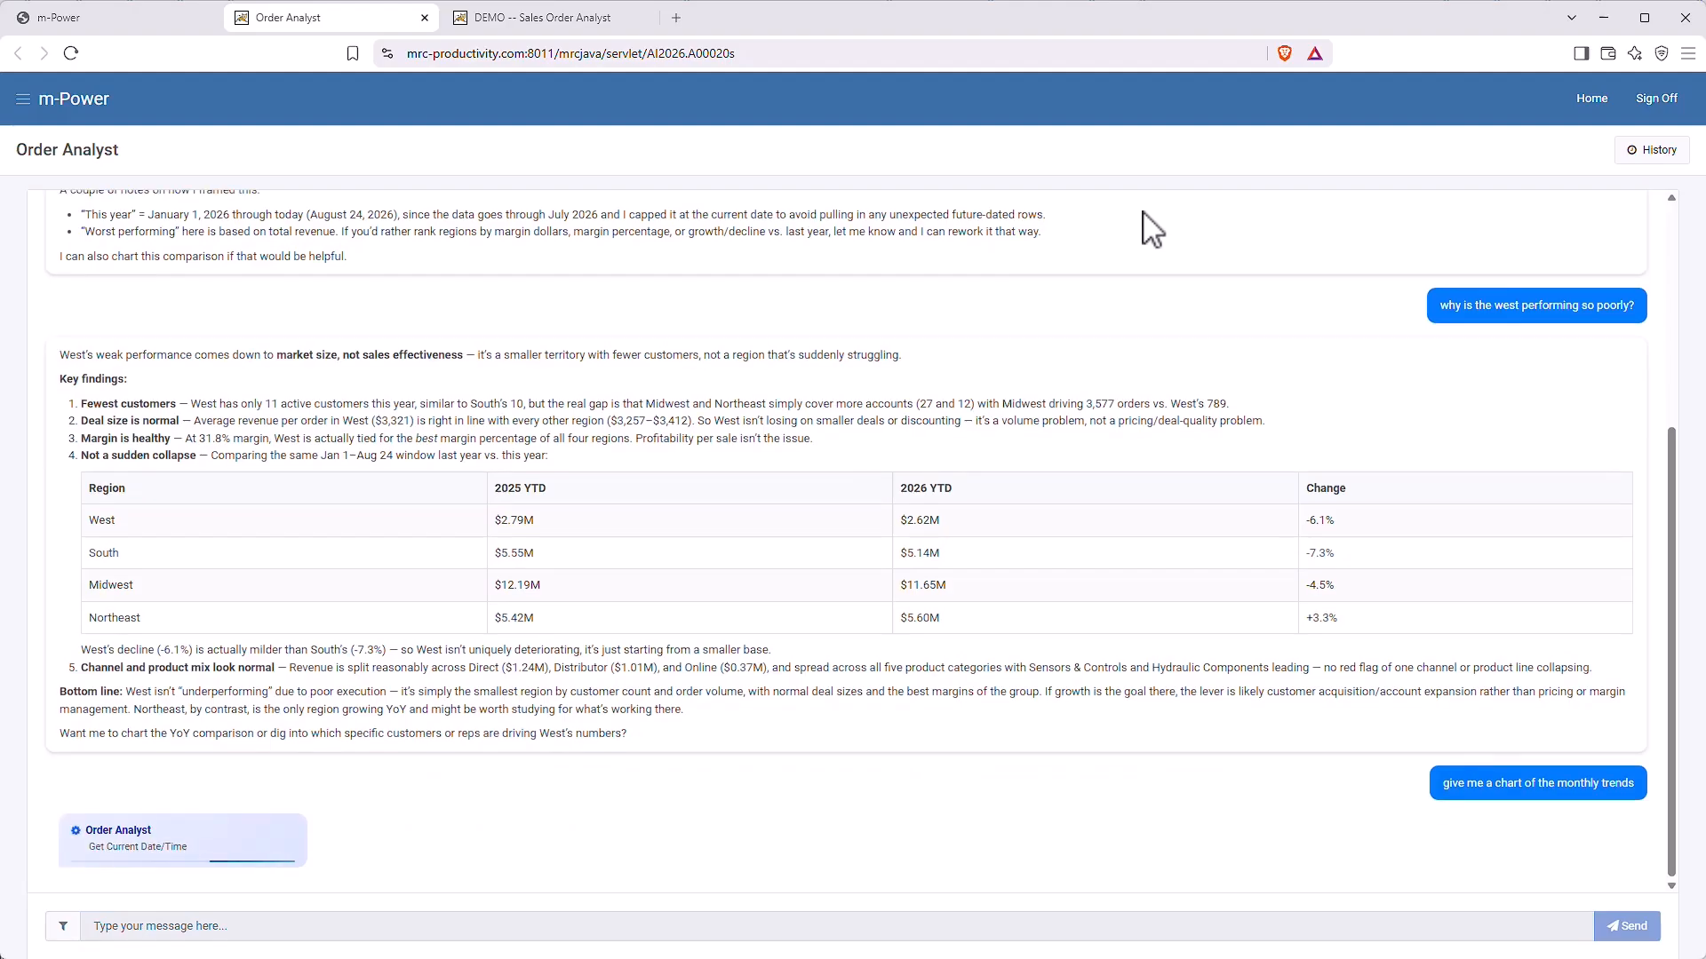
text(Make this a bar chart)
key(Return)
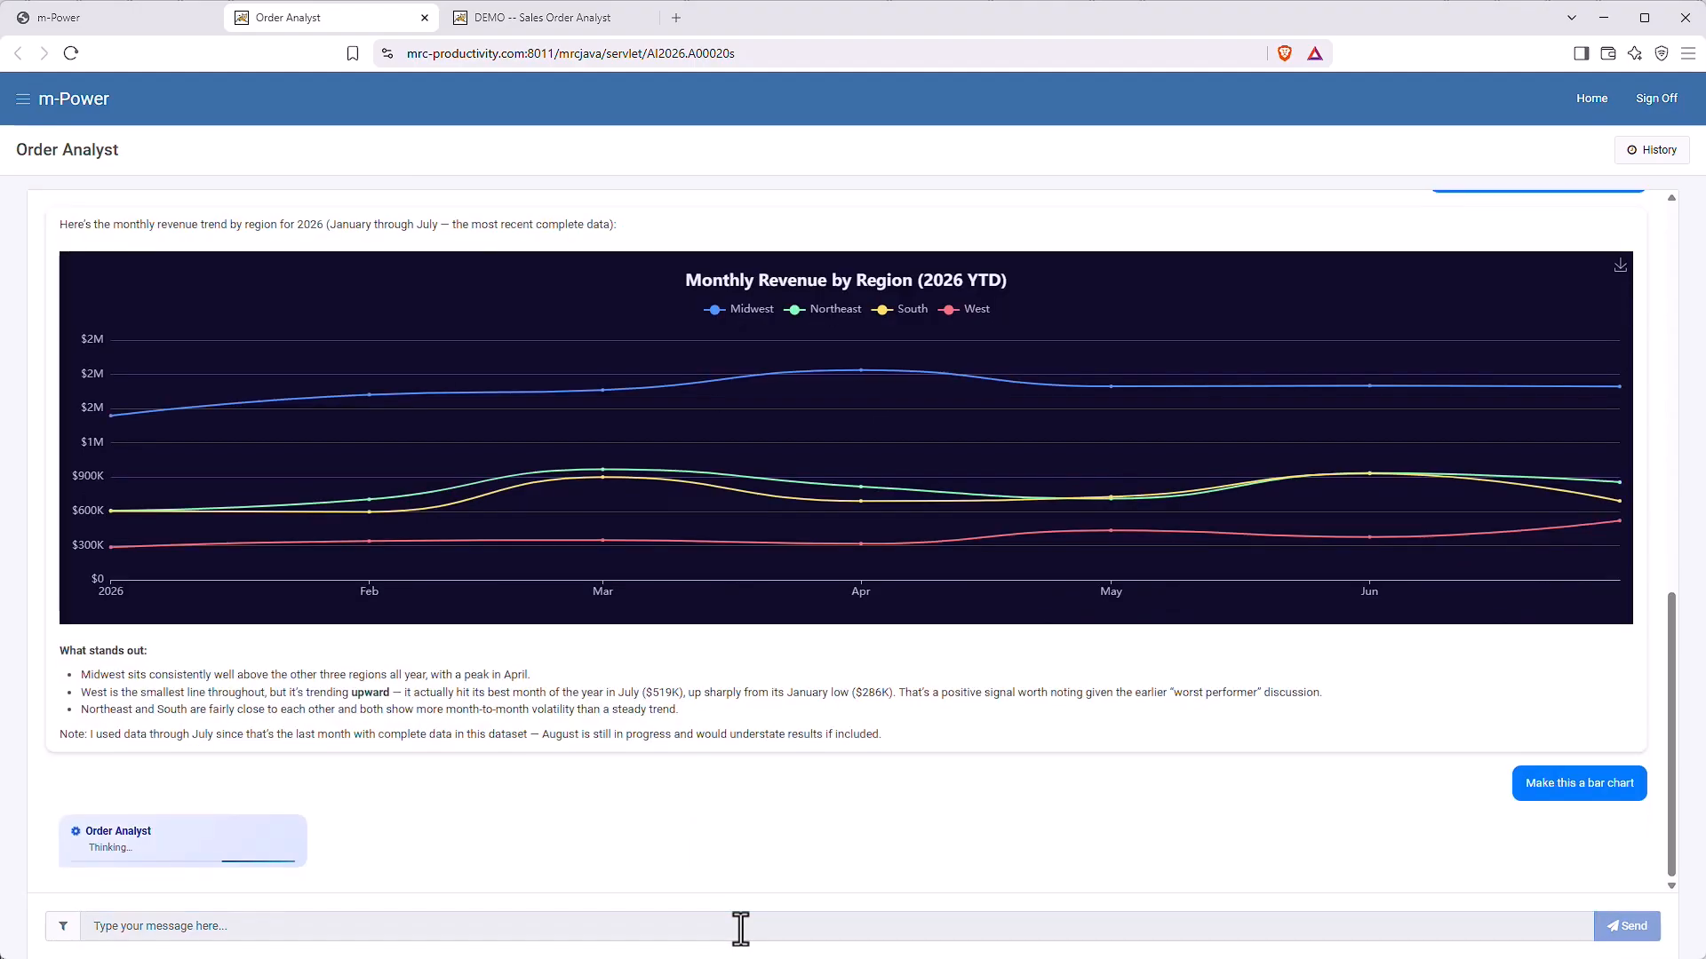